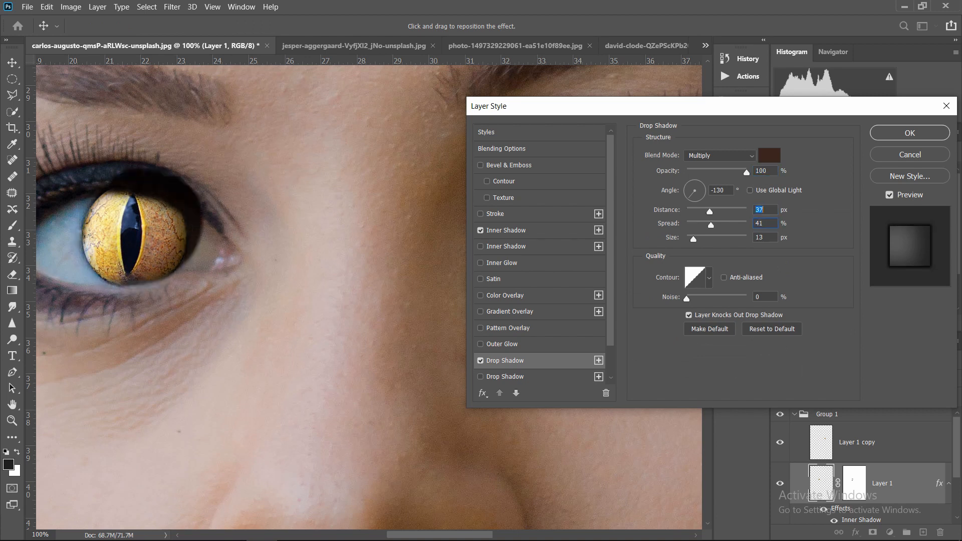
# - Set the snake iris layer's drop shadow to distance 0 px, spread 6% and size 120 px
pyautogui.write('0')
pyautogui.press('Tab')
pyautogui.write('6')
pyautogui.press('Tab')
pyautogui.write('120')
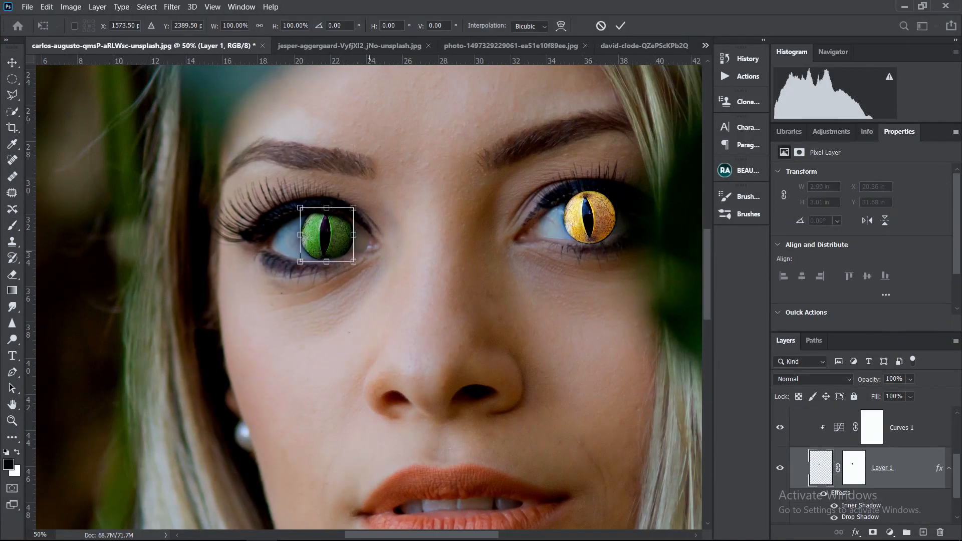
# - Fit the green snake iris over the natural eye and paint its layer mask to tuck its edges under the eyelids
pyautogui.hotkey('ctrl', 't')
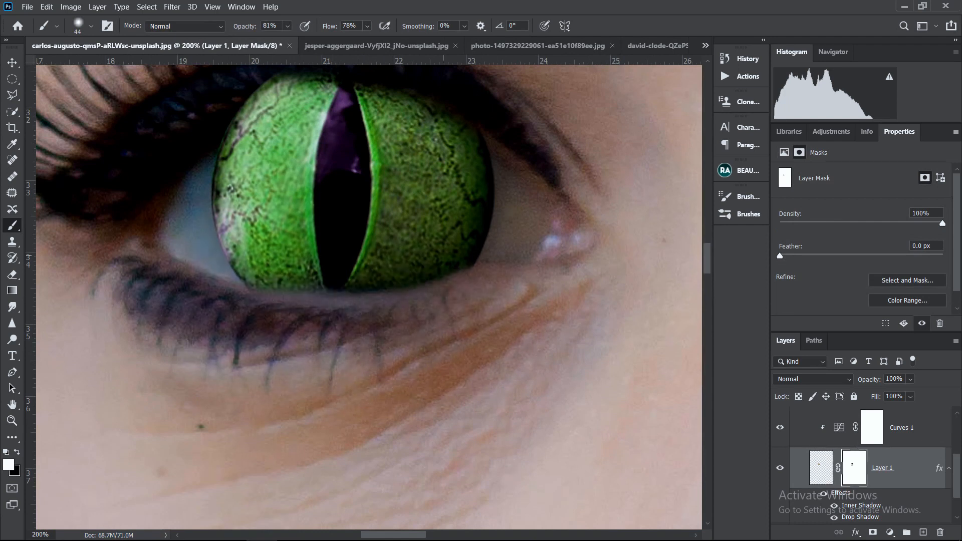
pyautogui.rightClick(281, 320)
pyautogui.doubleClick(332, 497)
pyautogui.press('x')
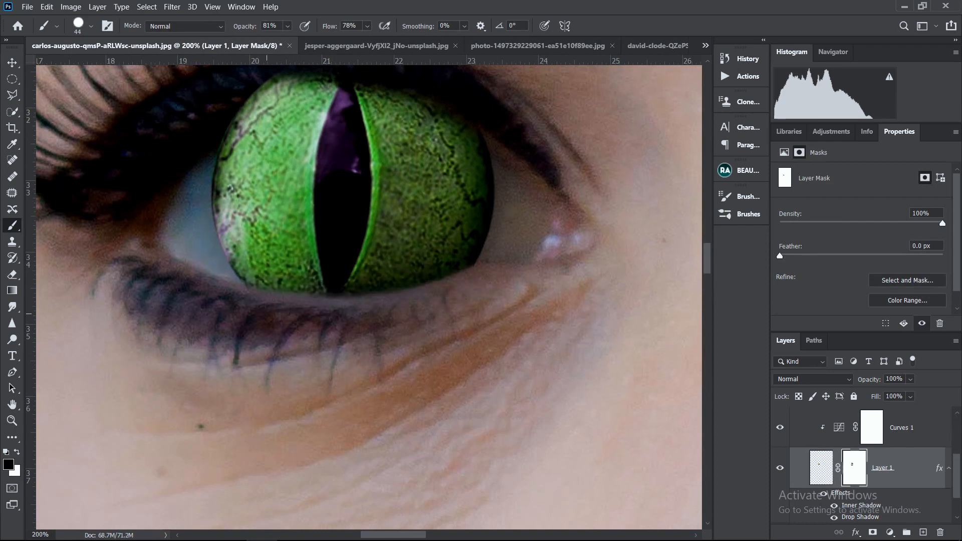
pyautogui.scroll(3, 368, 292)
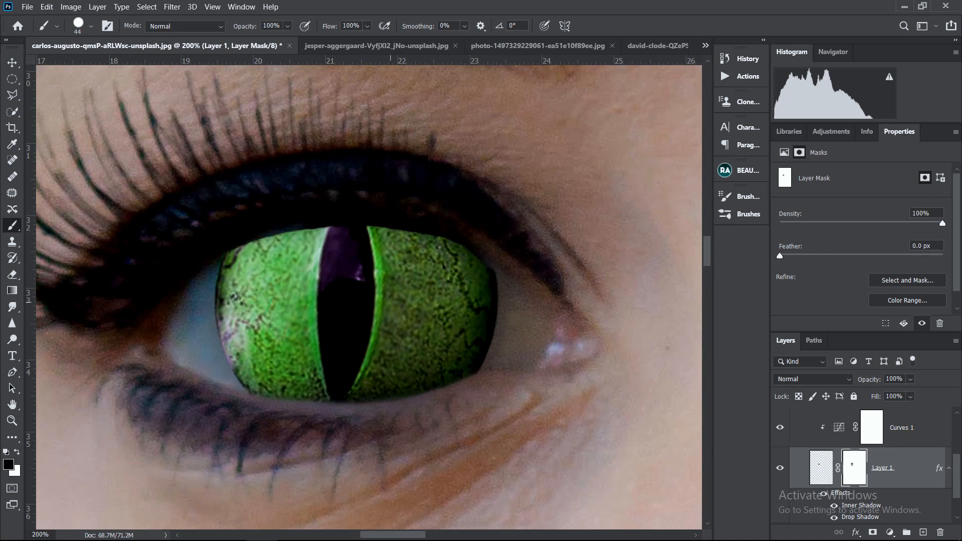
pyautogui.press('x')
pyautogui.scroll(2, 368, 300)
pyautogui.hotkey('ctrl', '0')
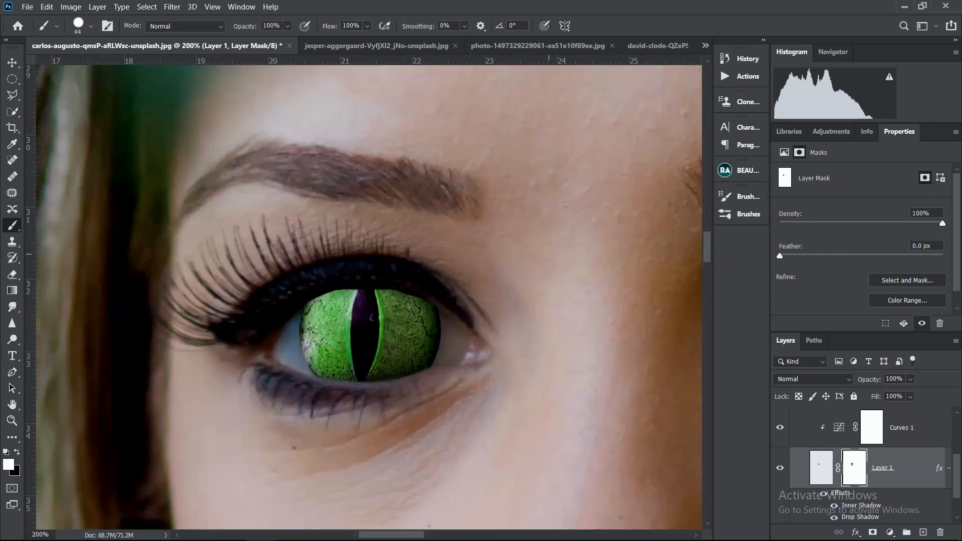
# - Scale the green iris to about 86% and refine its layer mask along the eyelids
pyautogui.hotkey('ctrl', '1')
pyautogui.press('v')
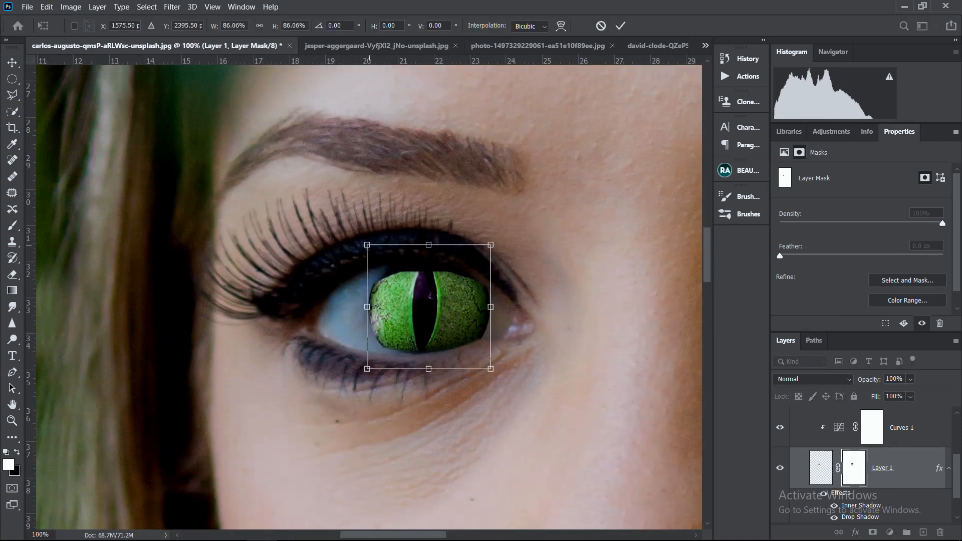
pyautogui.scroll(2, 411, 303)
pyautogui.press('b')
pyautogui.rightClick(315, 229)
pyautogui.press('Return')
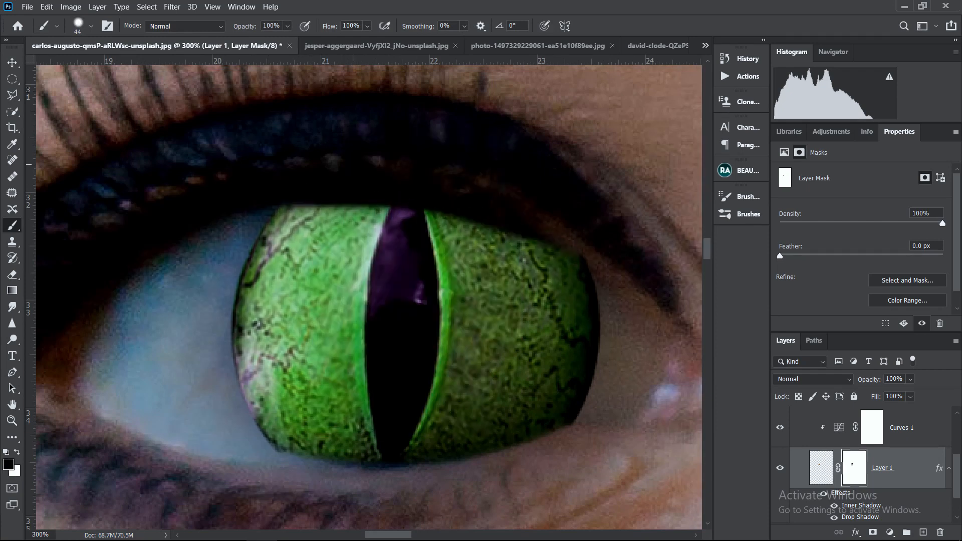
pyautogui.press('x')
pyautogui.scroll(-3, 368, 296)
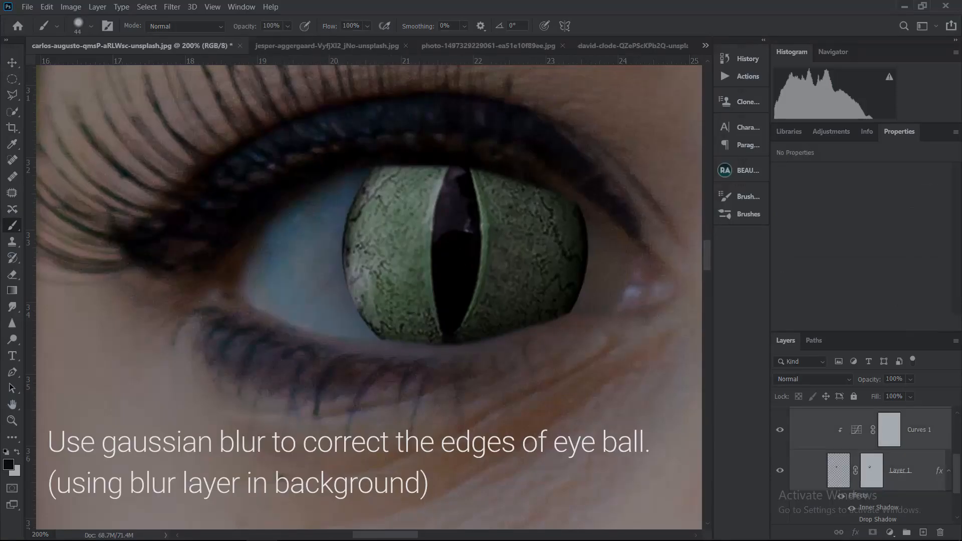
# - Apply Gaussian Blur to the merged eye copy Hue/Saturation 1 and transform it behind the eyeball
pyautogui.click(172, 7)
pyautogui.moveTo(183, 152)
pyautogui.click(345, 197)
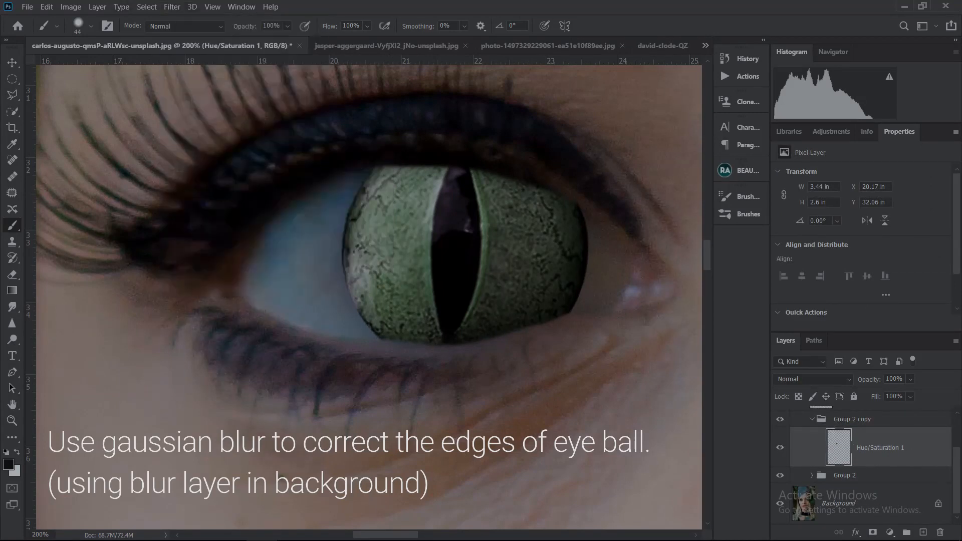
pyautogui.click(172, 7)
pyautogui.click(346, 197)
pyautogui.moveTo(621, 303)
pyautogui.mouseDown()
pyautogui.moveTo(652, 303)
pyautogui.moveTo(623, 303)
pyautogui.mouseUp()
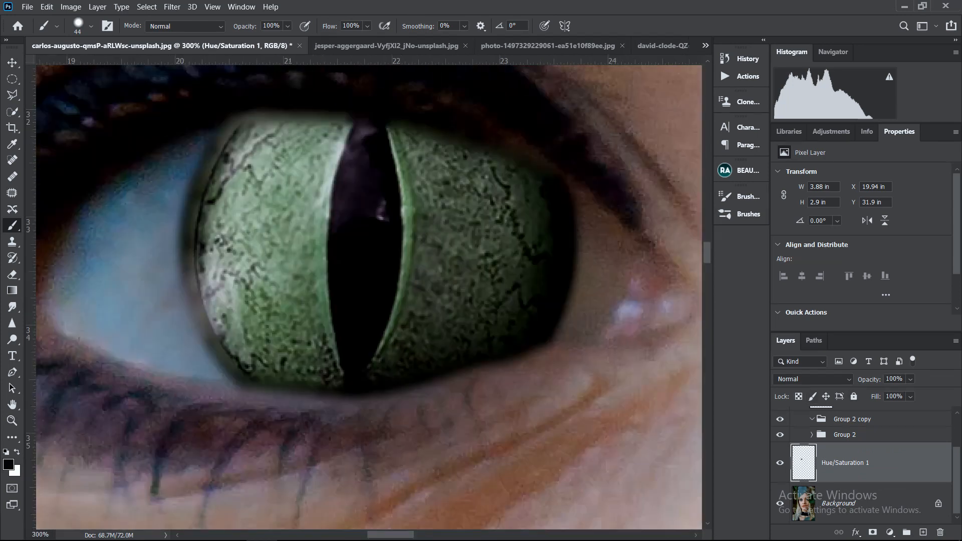
pyautogui.hotkey('ctrl', 't')
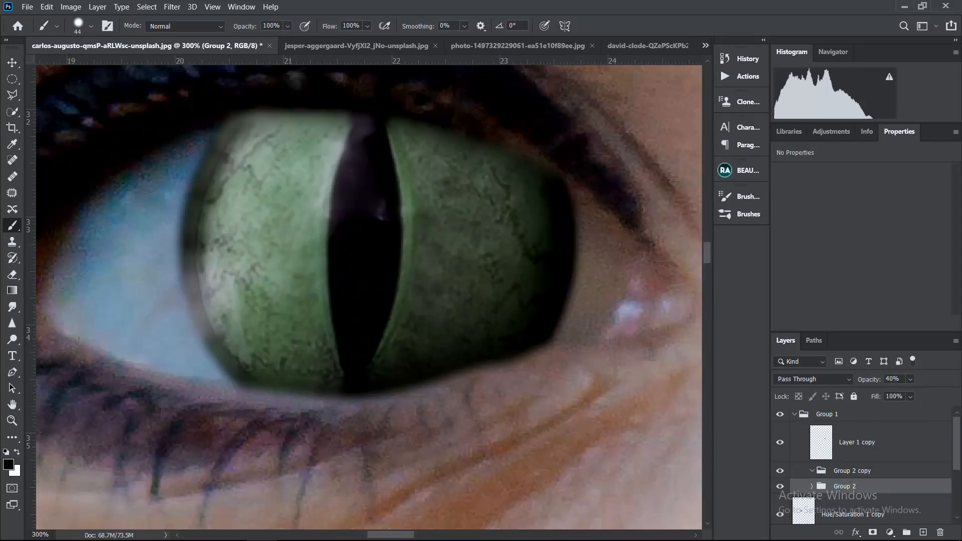
# - Try to soften the green iris's outer edge by painting on Group 2's layer mask with a 12 px brush
pyautogui.rightClick(273, 180)
pyautogui.press('Escape')
pyautogui.rightClick(273, 215)
pyautogui.press('Escape')
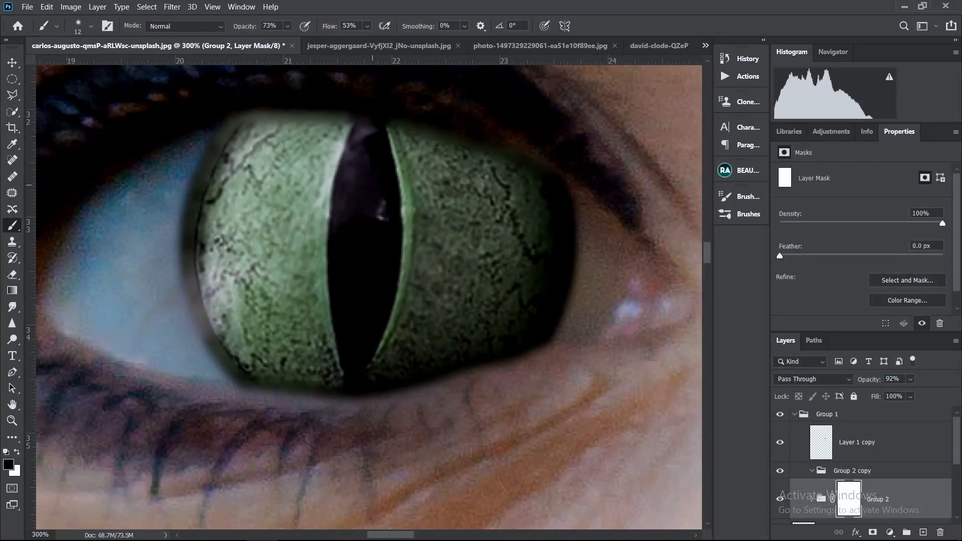
pyautogui.scroll(2, 143, 121)
pyautogui.moveTo(258, 197); pyautogui.dragTo(284, 159)
pyautogui.moveTo(255, 280); pyautogui.dragTo(269, 216)
pyautogui.moveTo(255, 296)
pyautogui.mouseDown()
pyautogui.moveTo(324, 480)
pyautogui.moveTo(240, 188)
pyautogui.mouseUp()
pyautogui.hotkey('ctrl', 'z')
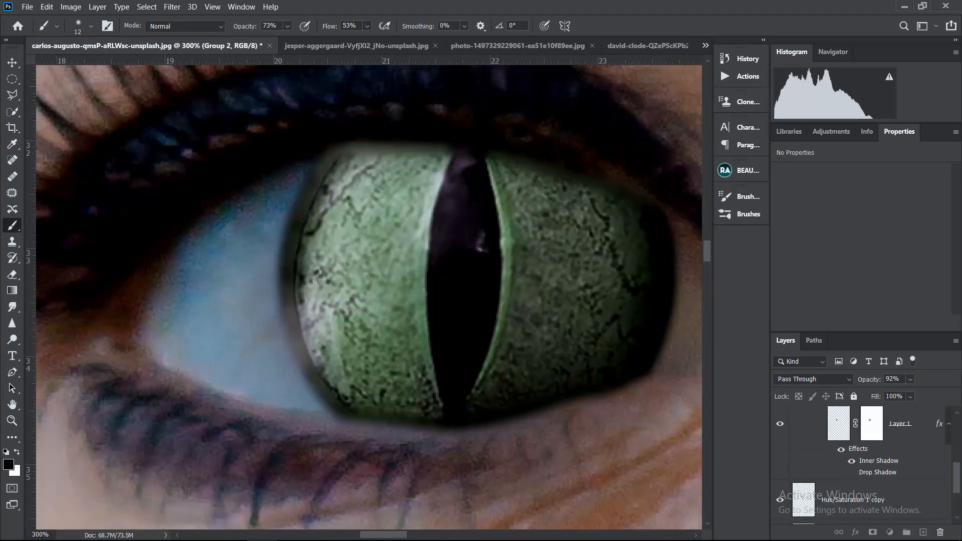
pyautogui.click(871, 424)
pyautogui.rightClick(871, 444)
pyautogui.rightClick(839, 453)
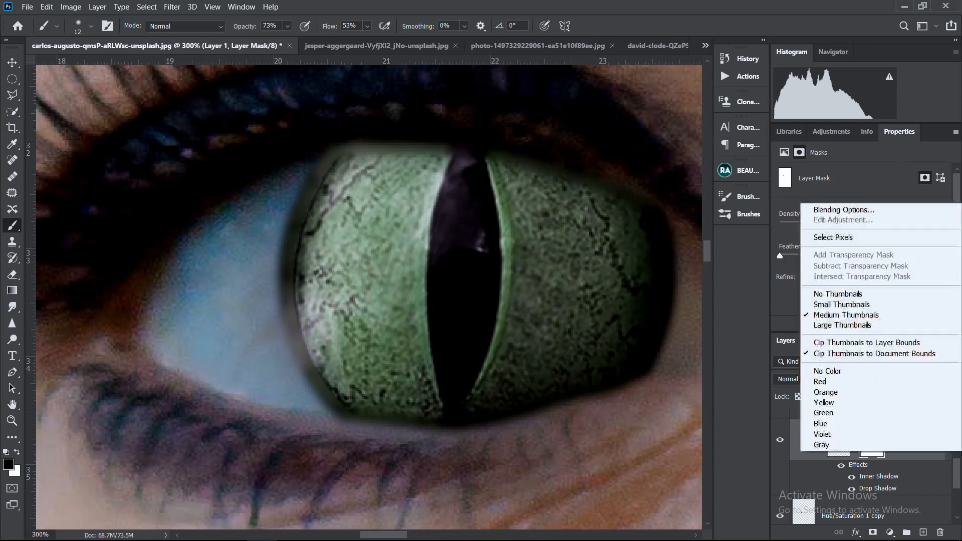
pyautogui.press('Escape')
pyautogui.hotkey('ctrl', '-')
pyautogui.hotkey('ctrl', '-')
pyautogui.hotkey('ctrl', '-')
pyautogui.hotkey('ctrl', '-')
pyautogui.hotkey('ctrl', '-')
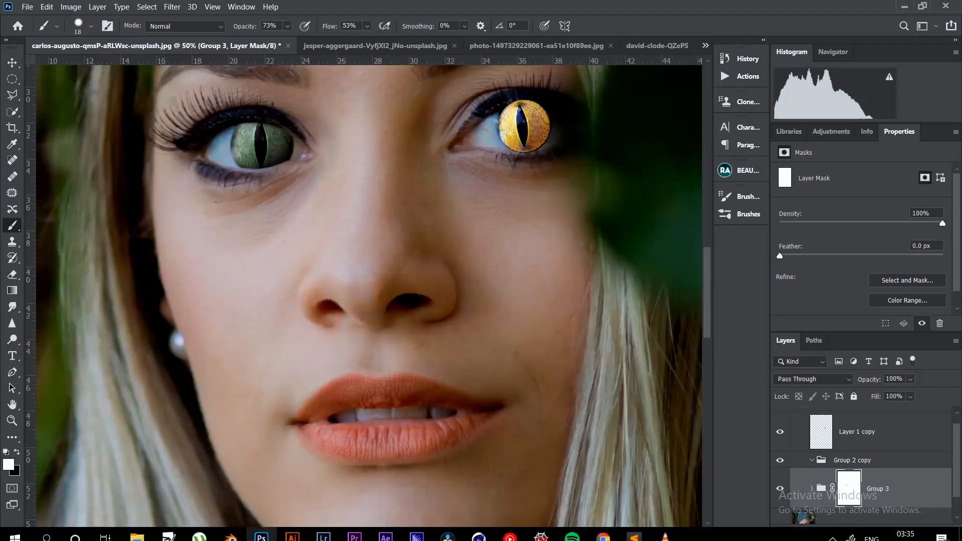
# - Apply a softening filter to the green eye in Group 3
pyautogui.click(172, 7)
pyautogui.click(386, 221)
pyautogui.moveTo(605, 303); pyautogui.dragTo(613, 304)
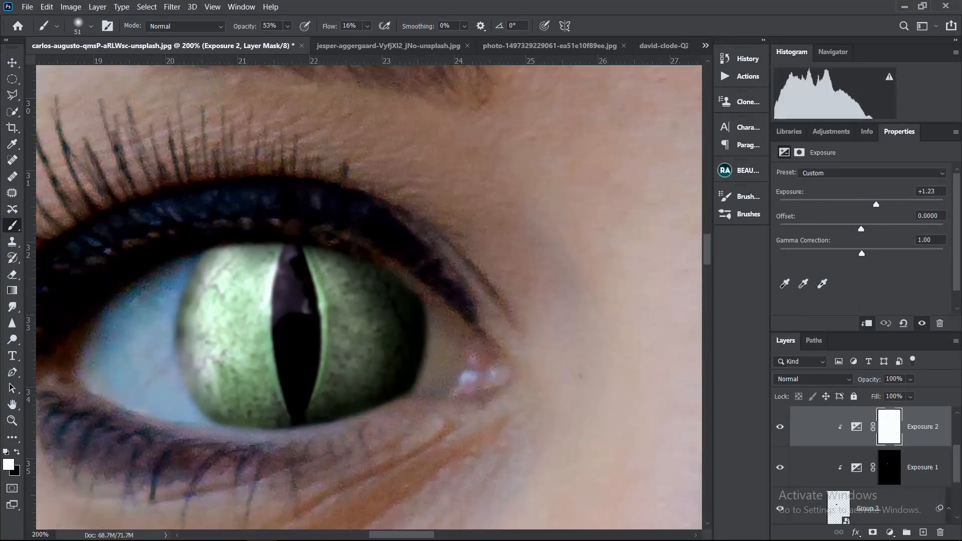
# - Invert the Exposure 2 layer mask and add a Hue/Saturation adjustment to the eye groups
pyautogui.hotkey('ctrl', 'i')
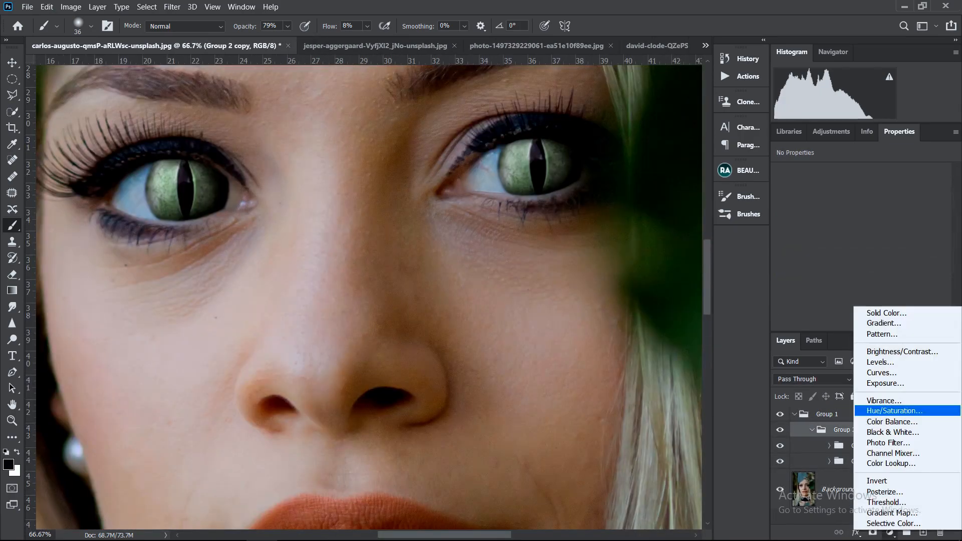
pyautogui.click(885, 412)
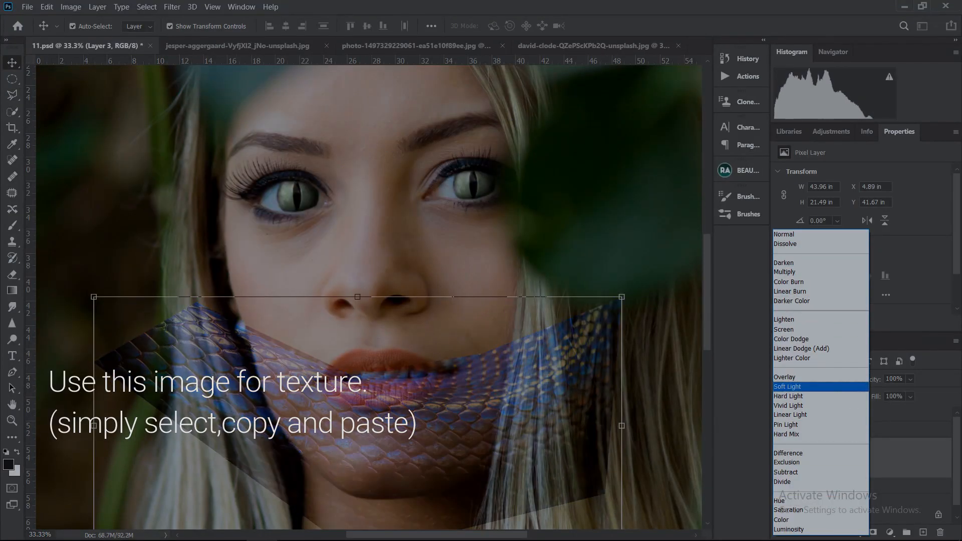
# - Set the Layer 3 snake-skin texture to Soft Light and rotate it about 9.4° to lie across the chin
pyautogui.press('Return')
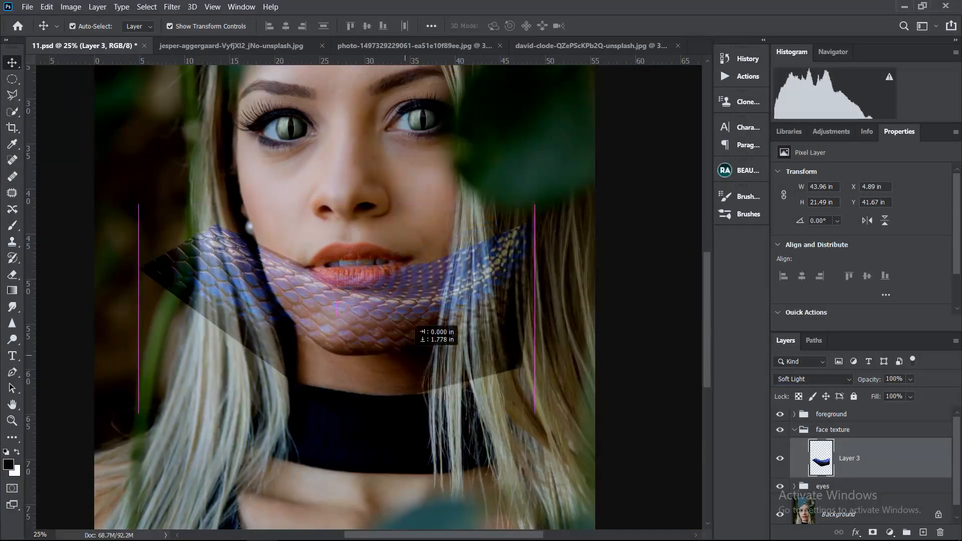
pyautogui.moveTo(405, 356); pyautogui.dragTo(376, 326)
pyautogui.moveTo(521, 408); pyautogui.dragTo(98, 190)
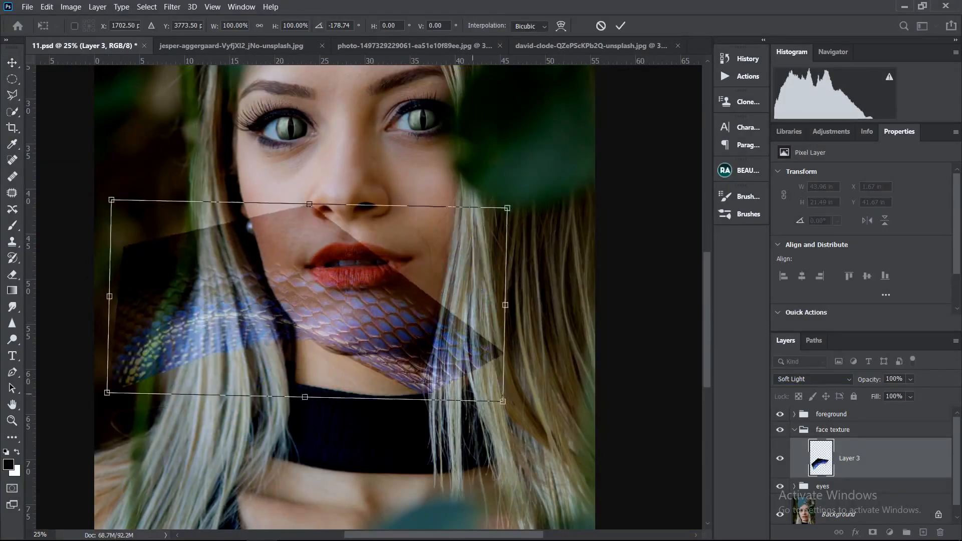
pyautogui.moveTo(311, 301); pyautogui.dragTo(463, 297)
pyautogui.moveTo(672, 406); pyautogui.dragTo(248, 188)
pyautogui.moveTo(561, 278); pyautogui.dragTo(349, 335)
pyautogui.moveTo(466, 250); pyautogui.dragTo(480, 290)
pyautogui.moveTo(340, 338); pyautogui.dragTo(357, 314)
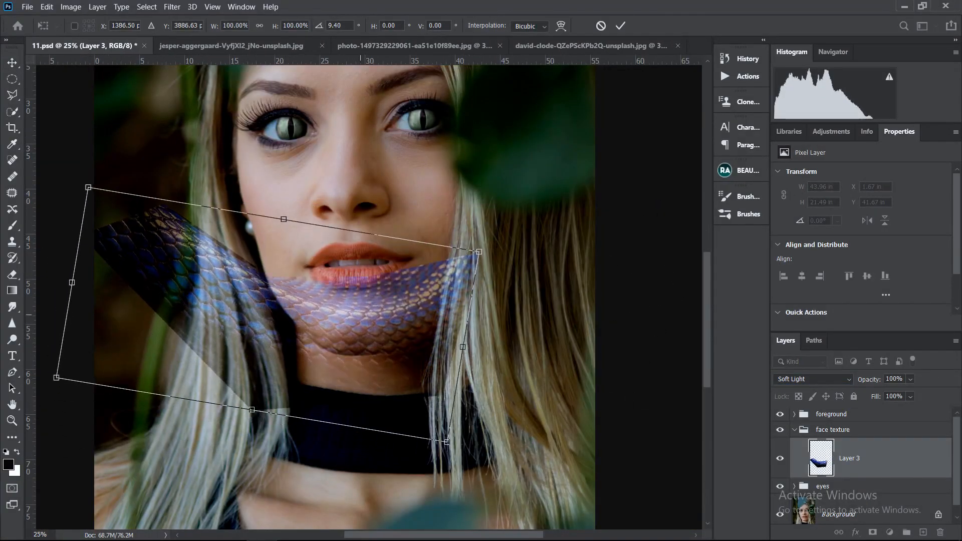
# - Stretch the snake-skin texture slightly, apply the transform and position it over the chin
pyautogui.moveTo(253, 412); pyautogui.dragTo(251, 428)
pyautogui.moveTo(283, 219); pyautogui.dragTo(286, 221)
pyautogui.press('Return')
pyautogui.moveTo(398, 326); pyautogui.dragTo(393, 336)
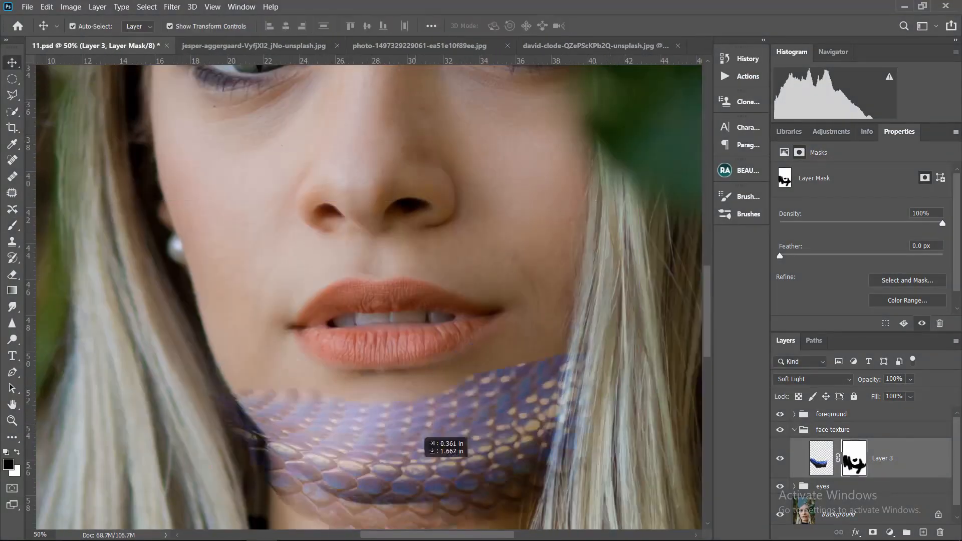
# - Mask the Layer 3 snake-skin texture to the chin below the lower lip and set its blend mode to Overlay
pyautogui.moveTo(415, 434)
pyautogui.mouseDown()
pyautogui.moveTo(415, 70)
pyautogui.moveTo(418, 388)
pyautogui.mouseUp()
pyautogui.press('b')
pyautogui.rightClick(291, 320)
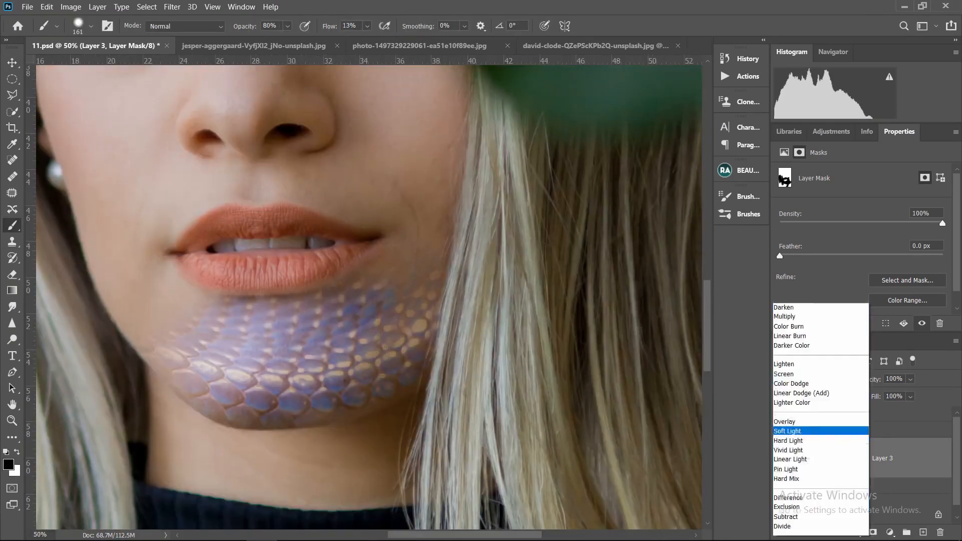
pyautogui.click(792, 377)
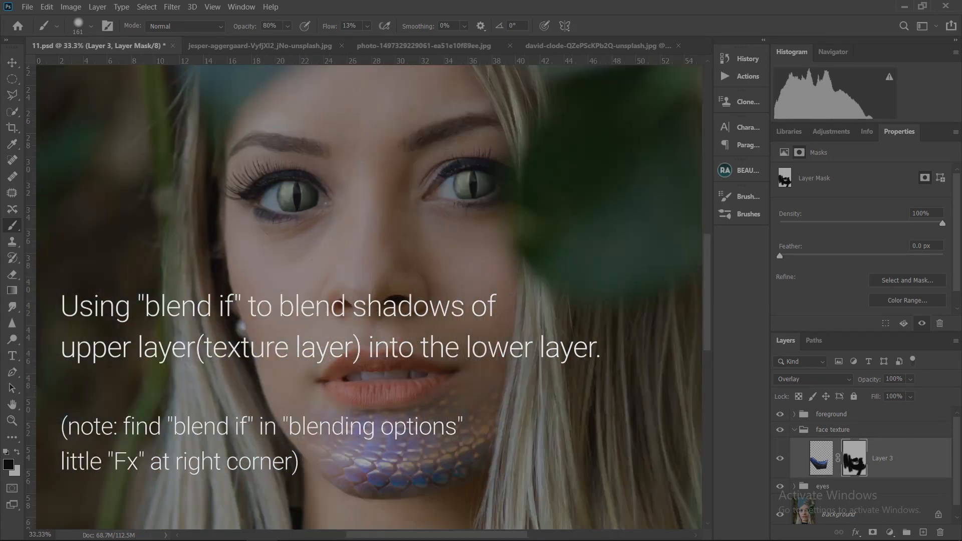
# - Blend the Layer 3 texture's shadows into the skin using Blend If and refine its mask along the jaw
pyautogui.click(855, 532)
pyautogui.click(862, 431)
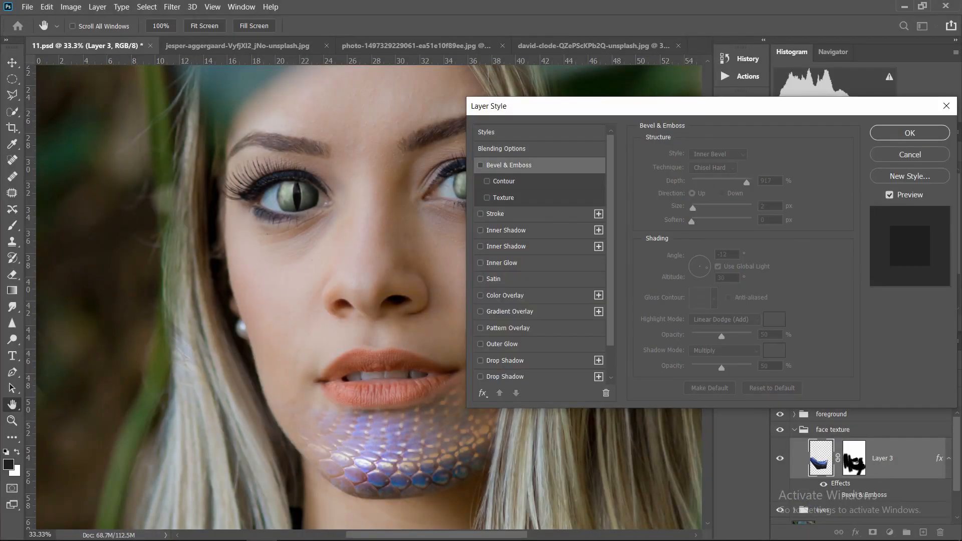
pyautogui.click(502, 149)
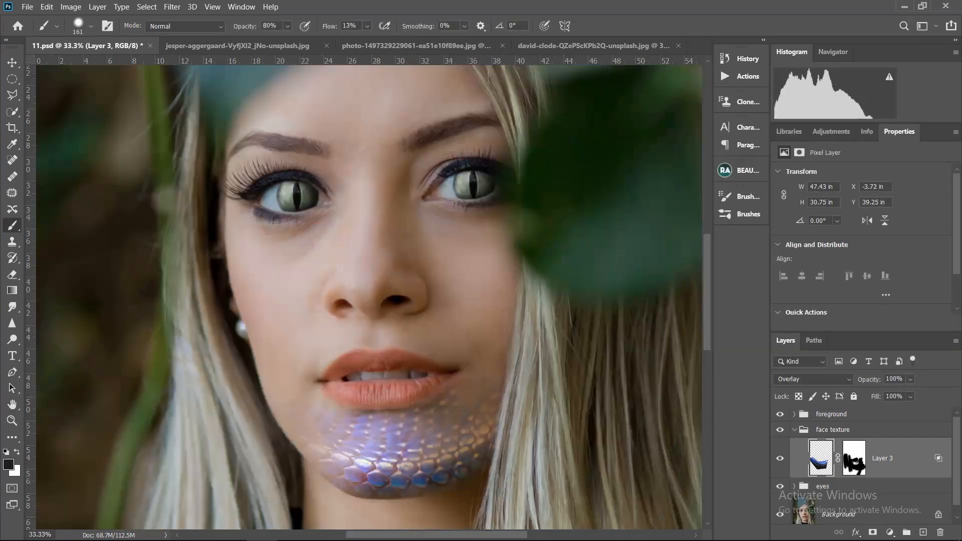
pyautogui.scroll(3, 405, 406)
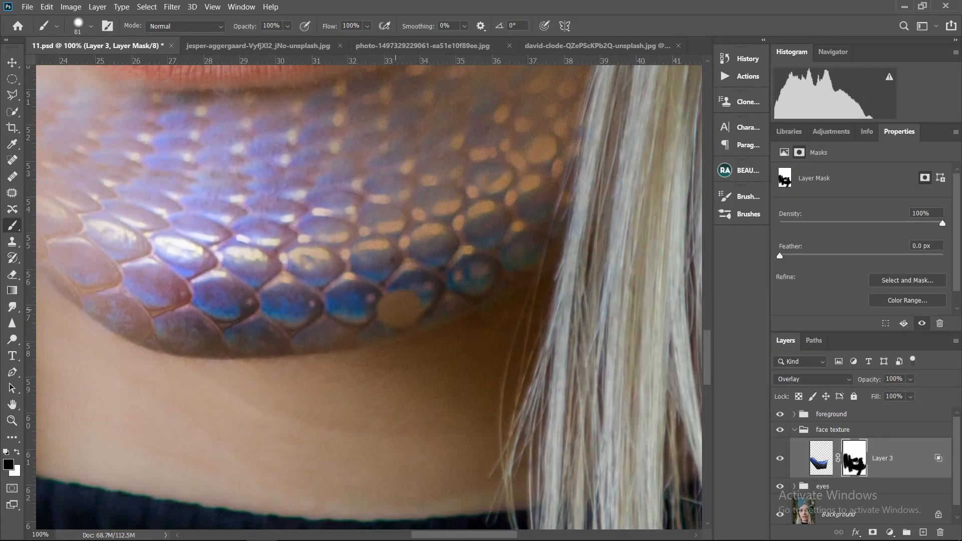
pyautogui.scroll(-5, 368, 295)
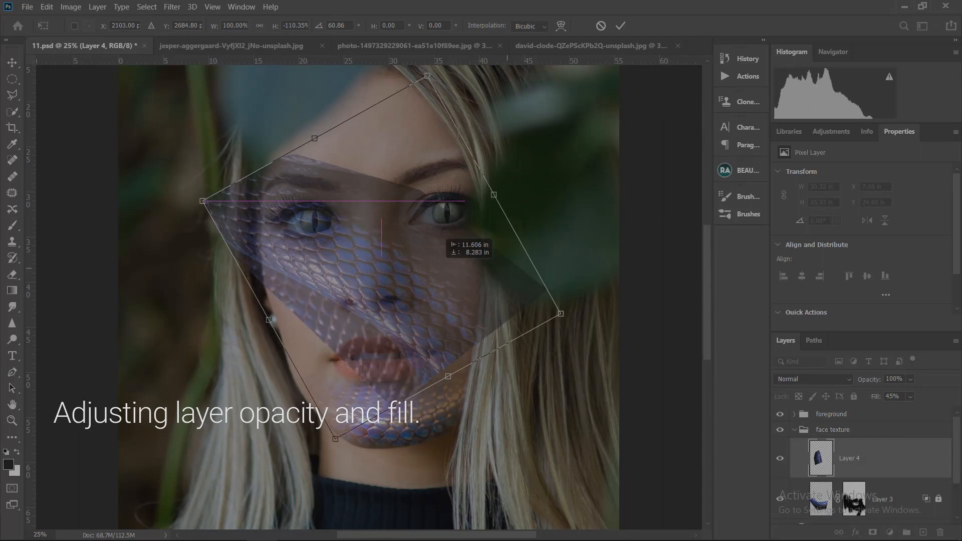
# - Position the Layer 4 snake-skin texture over one eye and cheek and enlarge it to 19.82 by 33.56 in
pyautogui.moveTo(441, 235); pyautogui.dragTo(381, 266)
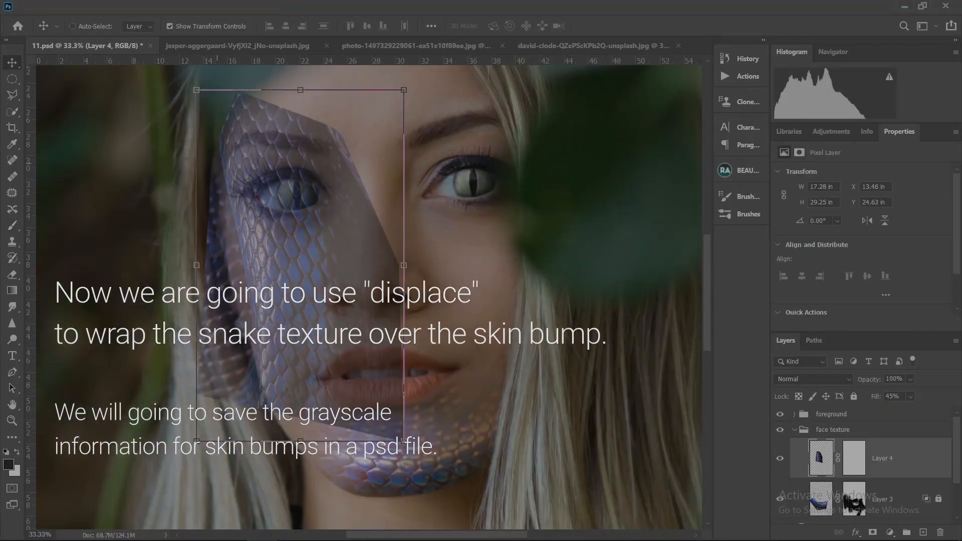
pyautogui.moveTo(409, 441); pyautogui.dragTo(421, 466)
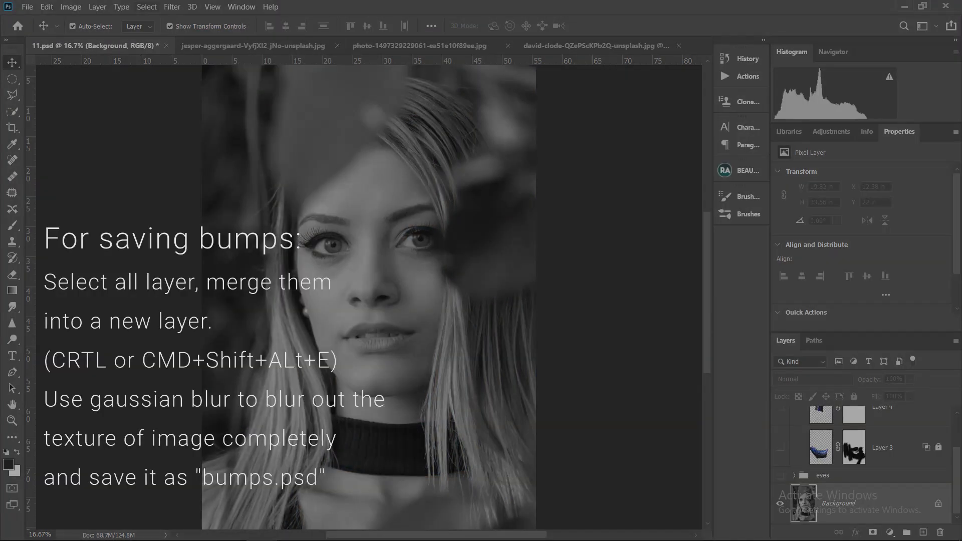
# - Smooth out the grayscale Background's texture with Gaussian Blur and save the document as "bumps"
pyautogui.click(172, 7)
pyautogui.moveTo(200, 152)
pyautogui.click(351, 198)
pyautogui.hotkey('ctrl', '+')
pyautogui.hotkey('ctrl', '+')
pyautogui.hotkey('ctrl', '+')
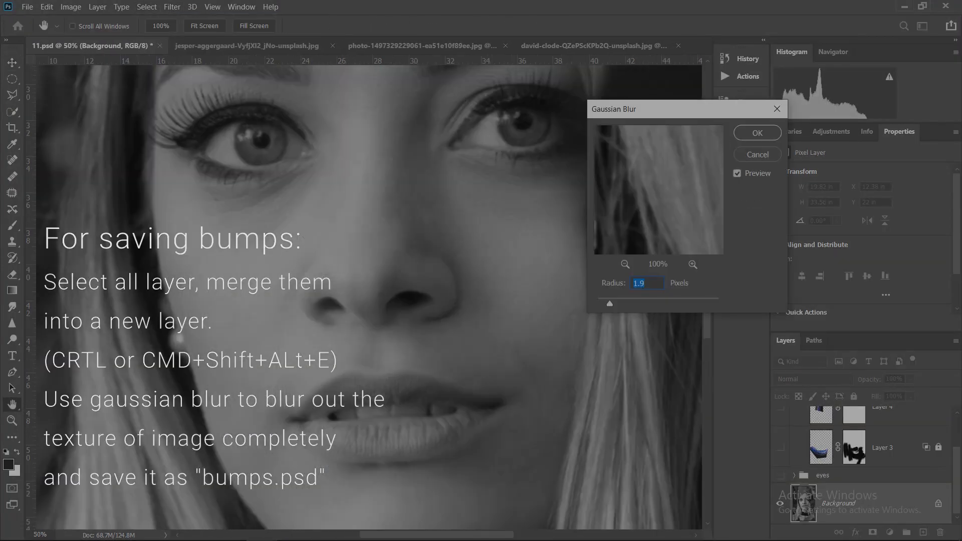
pyautogui.moveTo(637, 304); pyautogui.dragTo(640, 303)
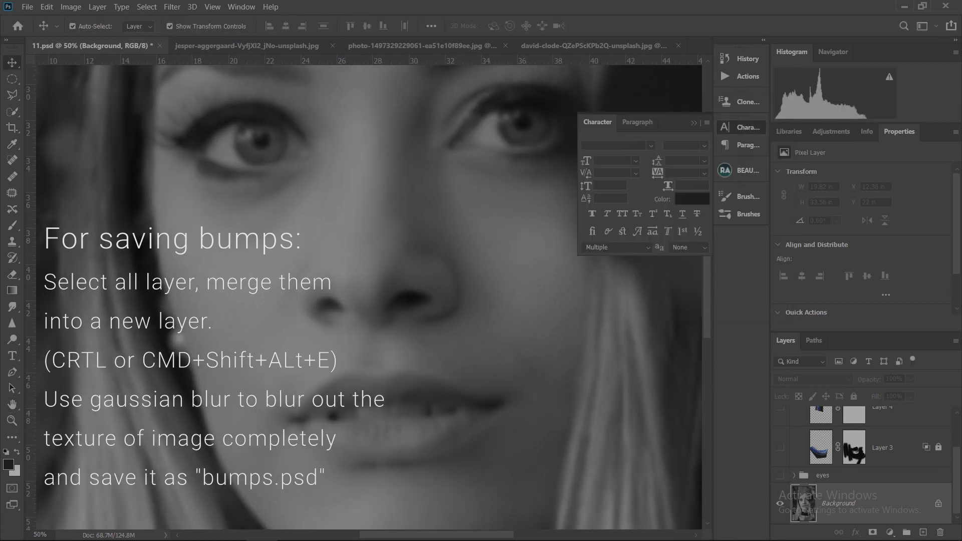
pyautogui.hotkey('ctrl', 'shift', 's')
pyautogui.write('bumps')
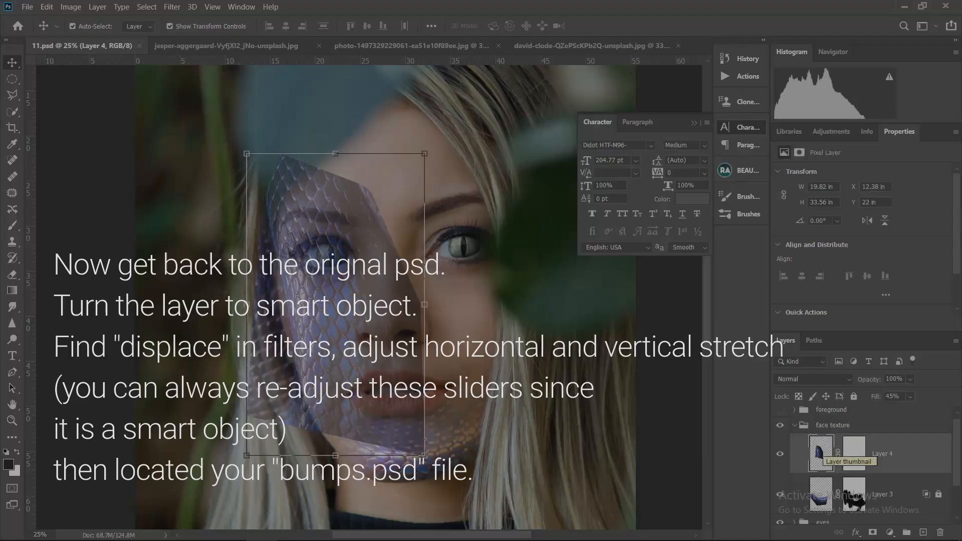
# - Convert Layer 4 to a smart object for re-editable smart filters
pyautogui.rightClick(821, 457)
pyautogui.click(896, 455)
pyautogui.click(172, 7)
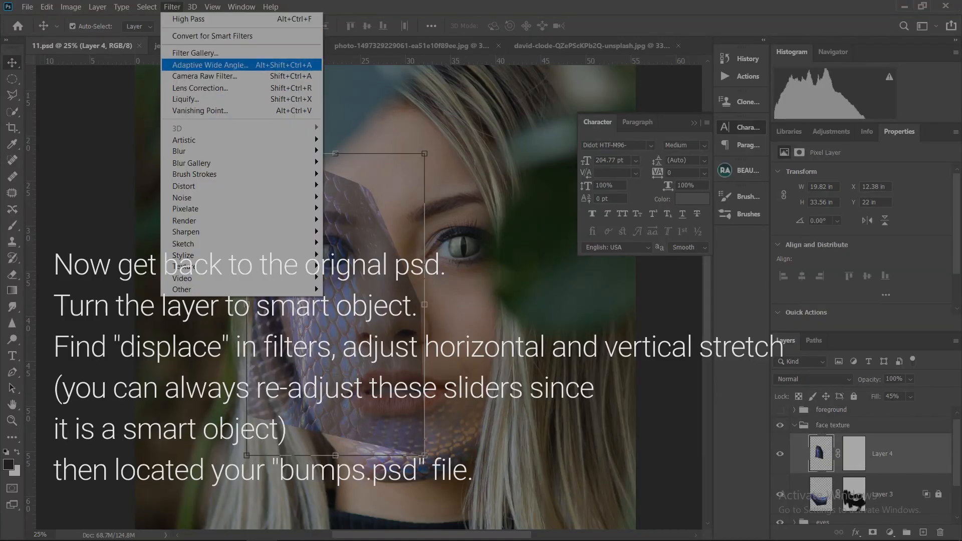
pyautogui.click(213, 36)
pyautogui.press('Return')
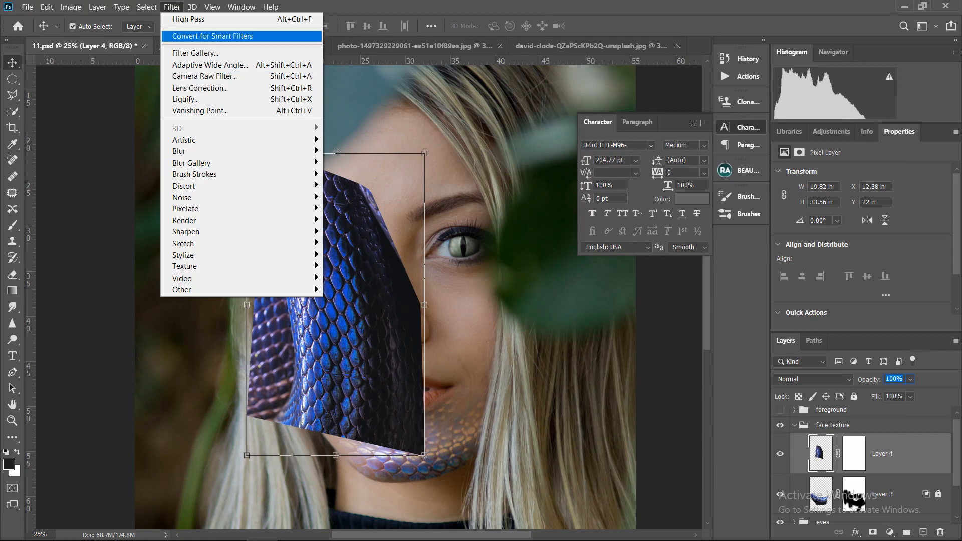
pyautogui.click(213, 36)
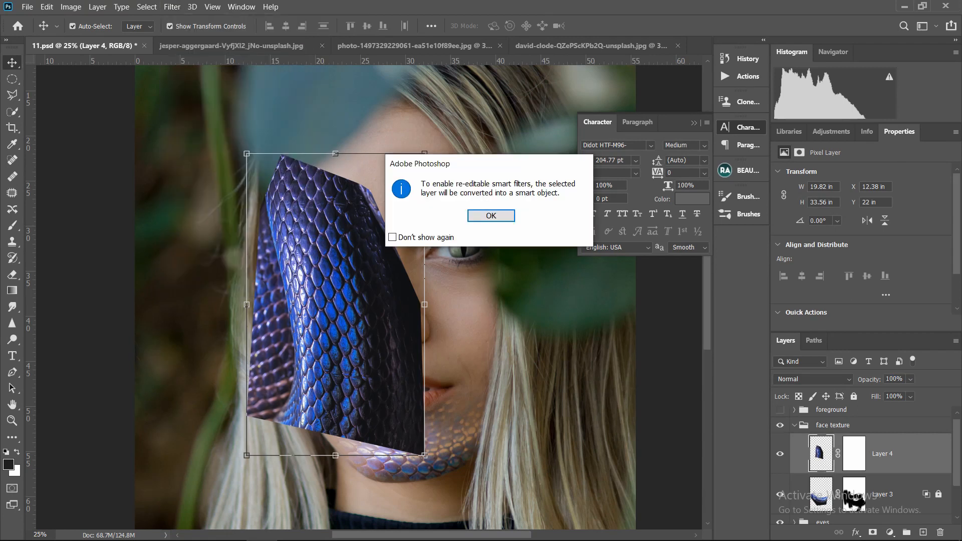
pyautogui.press('Return')
# - Apply a Displace filter to the Layer 4 snake-skin texture using the bumps file as the displacement map
pyautogui.click(172, 7)
pyautogui.moveTo(240, 186)
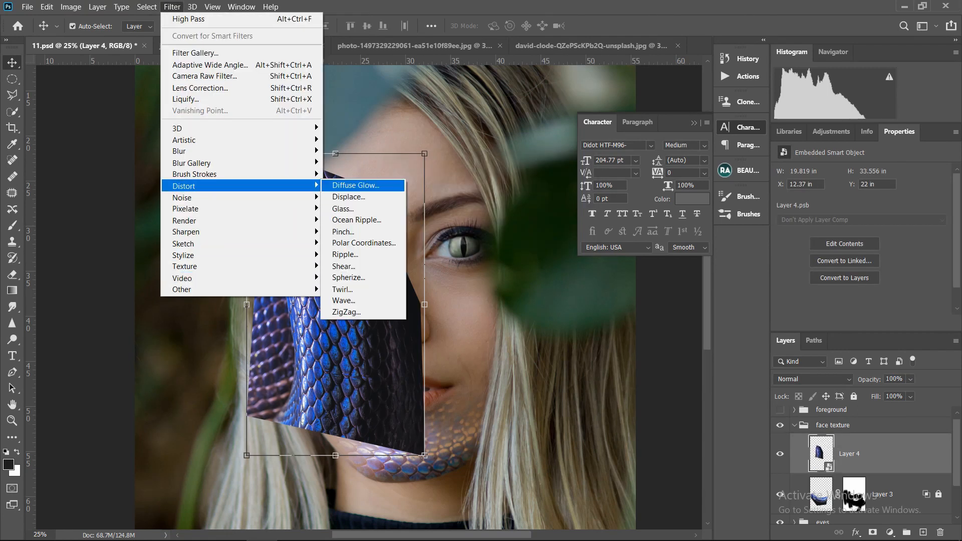
pyautogui.click(350, 185)
pyautogui.press('Return')
pyautogui.doubleClick(247, 131)
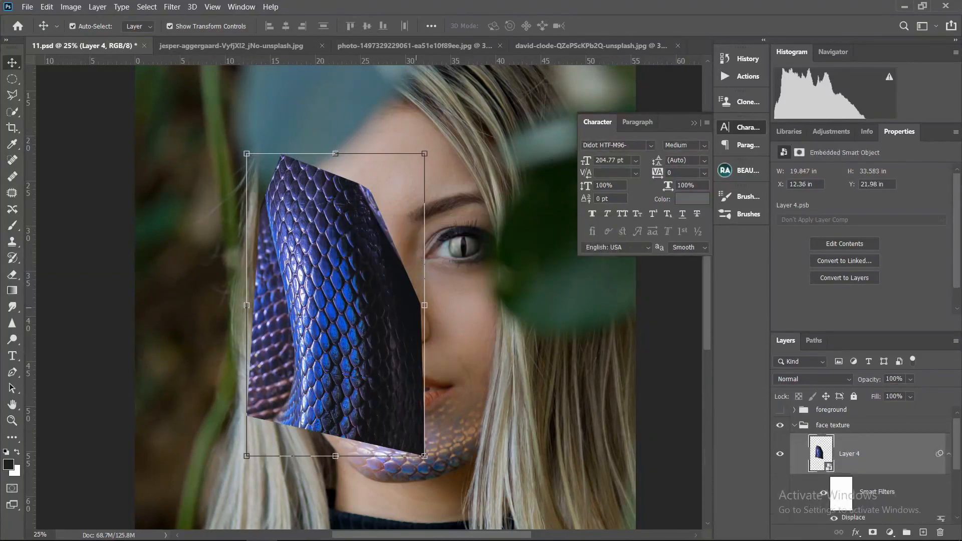
# - Add a second Displace filter to Layer 4 with horizontal and vertical scale 15, stretched to fit with repeated edge pixels
pyautogui.scroll(4, 308, 342)
pyautogui.scroll(-3, 308, 342)
pyautogui.hotkey('ctrl', 'alt', 'f')
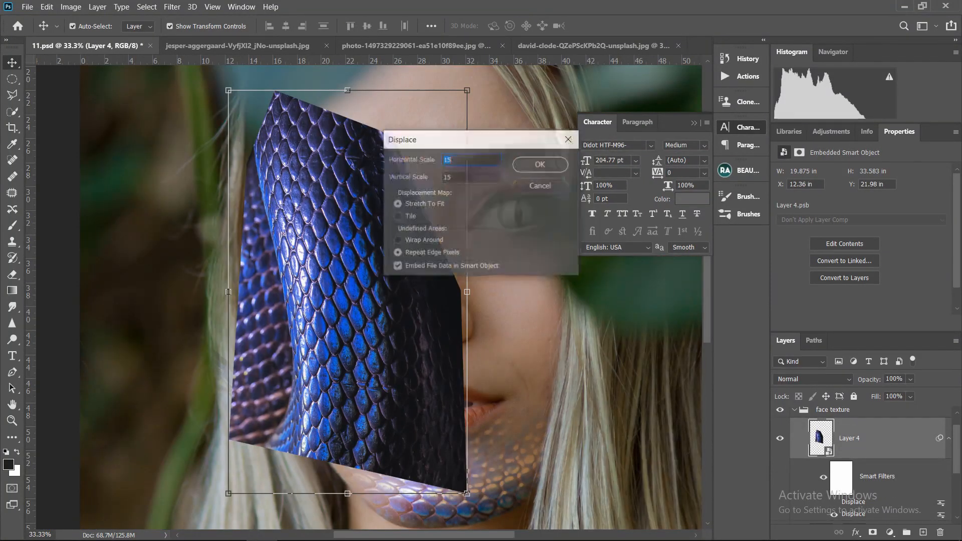
pyautogui.press('Return')
pyautogui.press('Return')
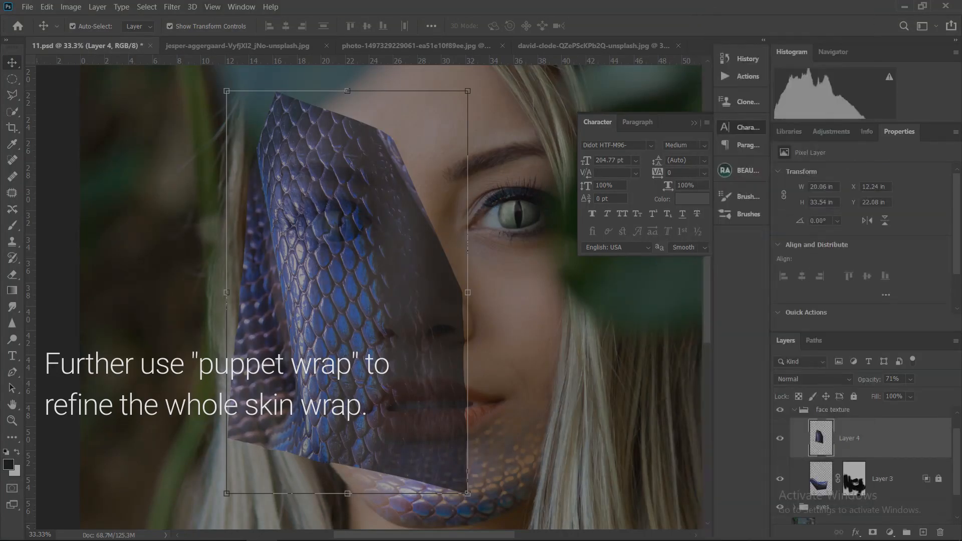
# - Reshape the Layer 4 texture with Puppet Warp, pinning and moving the mesh so the scales follow the eye, cheek and nose
pyautogui.click(47, 7)
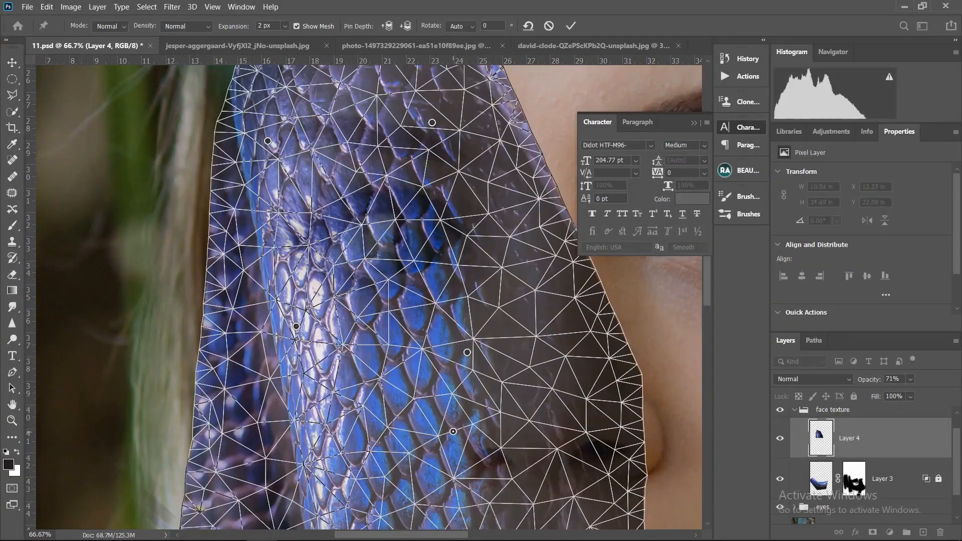
pyautogui.moveTo(421, 241)
pyautogui.mouseDown()
pyautogui.moveTo(428, 246)
pyautogui.moveTo(407, 243)
pyautogui.moveTo(423, 245)
pyautogui.mouseUp()
pyautogui.click(472, 229)
pyautogui.click(538, 264)
pyautogui.moveTo(539, 264); pyautogui.dragTo(507, 266)
pyautogui.click(485, 287)
pyautogui.moveTo(467, 352)
pyautogui.mouseDown()
pyautogui.moveTo(454, 350)
pyautogui.moveTo(471, 351)
pyautogui.mouseUp()
pyautogui.moveTo(508, 413); pyautogui.dragTo(488, 409)
pyautogui.moveTo(542, 389); pyautogui.dragTo(539, 376)
pyautogui.moveTo(441, 395); pyautogui.dragTo(458, 313)
pyautogui.moveTo(320, 324); pyautogui.dragTo(330, 327)
pyautogui.moveTo(314, 243); pyautogui.dragTo(318, 241)
pyautogui.moveTo(491, 442); pyautogui.dragTo(468, 309)
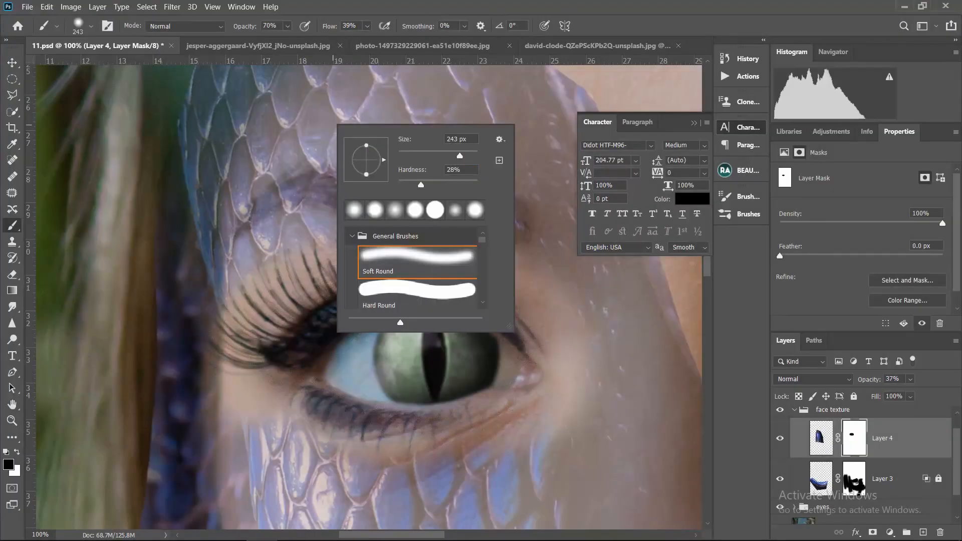
# - Brush Layer 4's mask with a 243 px brush to clear scales from around the eye and the hair edge
pyautogui.moveTo(518, 393); pyautogui.dragTo(458, 391)
pyautogui.press('Return')
pyautogui.hotkey('ctrl', '-')
pyautogui.hotkey('ctrl', '-')
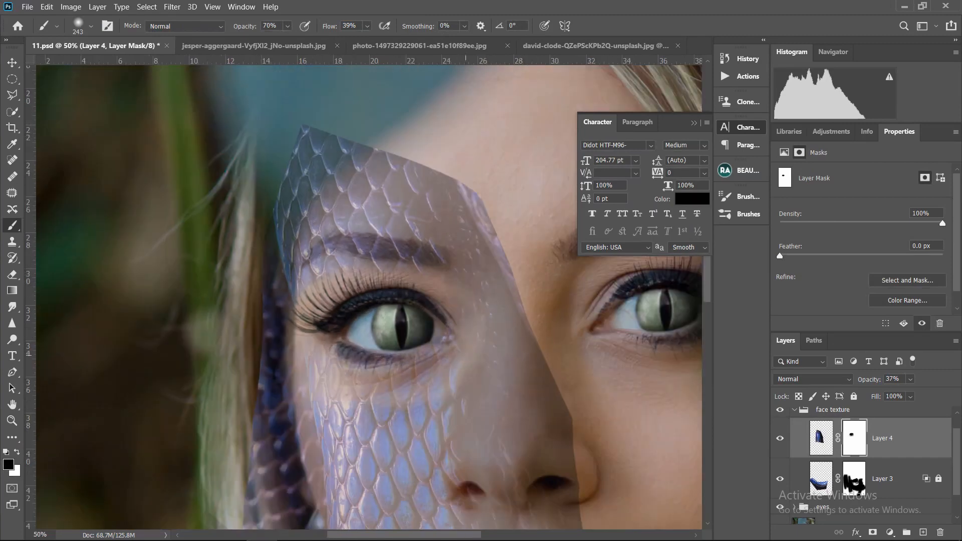
pyautogui.moveTo(282, 328); pyautogui.dragTo(302, 448)
pyautogui.moveTo(302, 447); pyautogui.dragTo(296, 368)
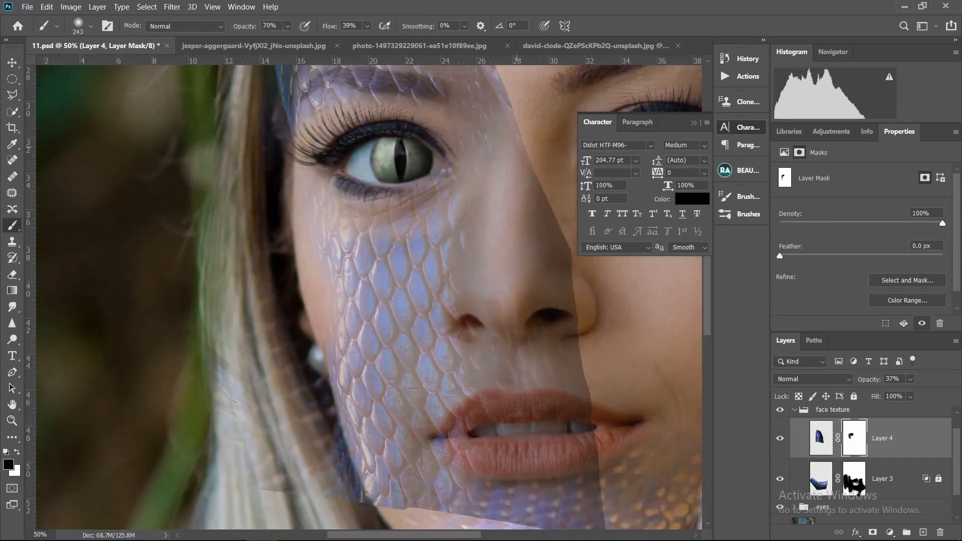
# - Refine Layer 4's mask around the eyebrow and forehead edge with a soft 183 px brush
pyautogui.scroll(3, 369, 301)
pyautogui.press('x')
pyautogui.rightClick(438, 238)
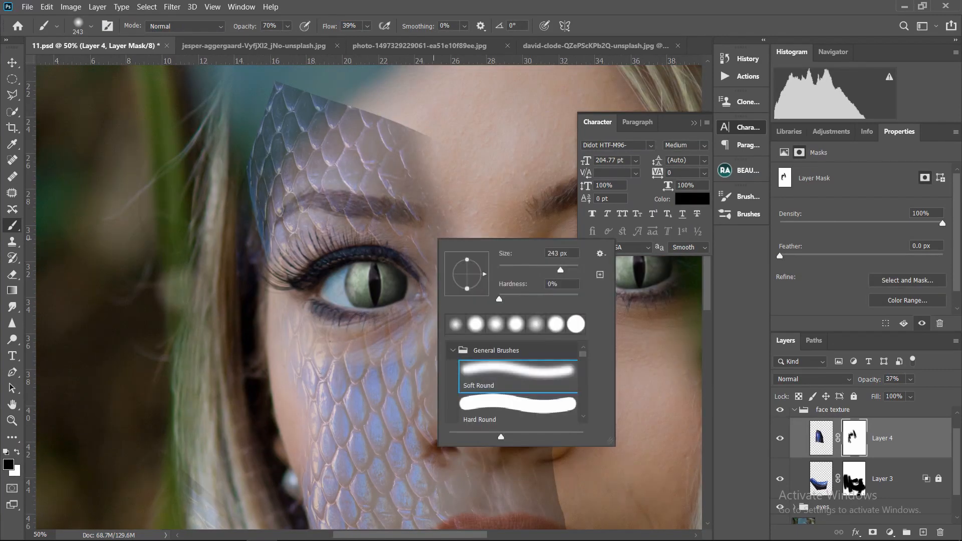
pyautogui.write('88')
pyautogui.press('Return')
pyautogui.rightClick(439, 238)
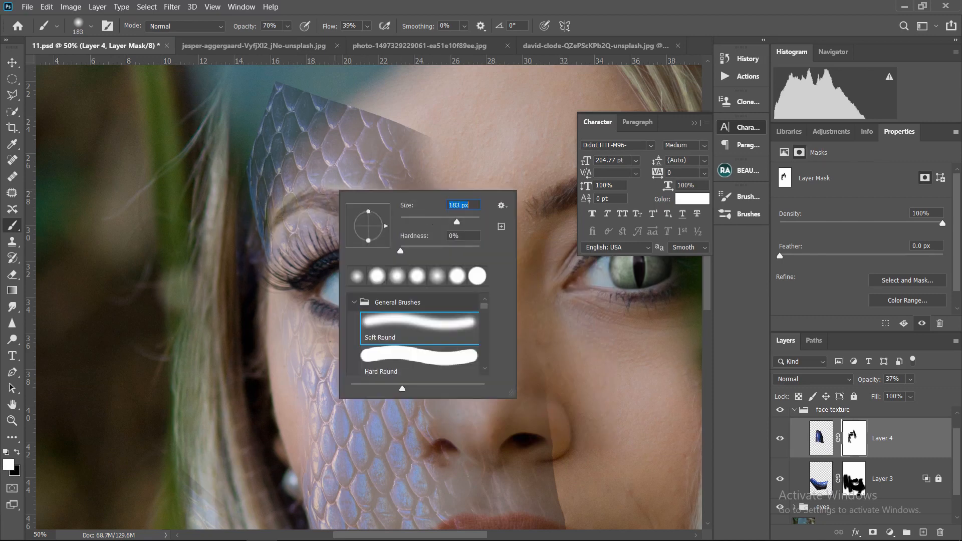
pyautogui.write('183')
pyautogui.press('Return')
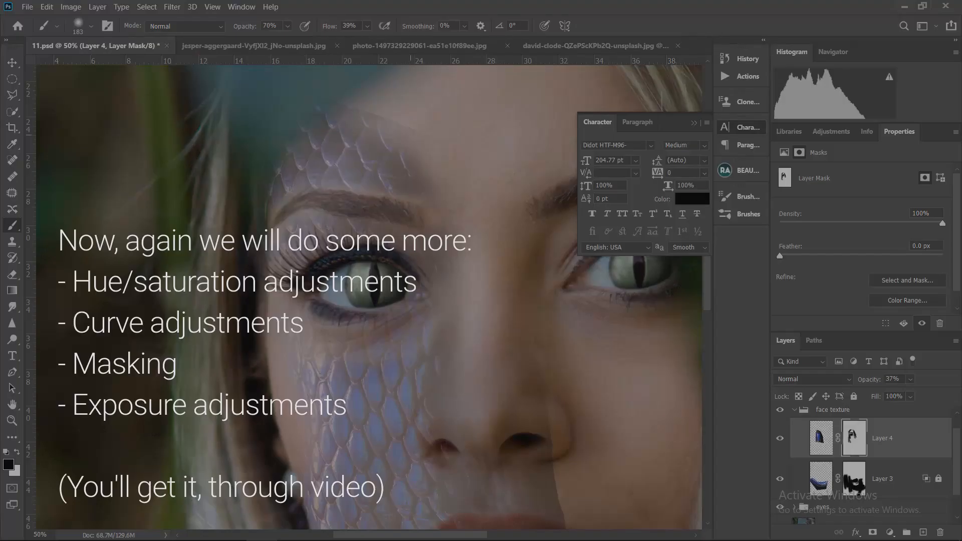
# - Fade the Layer 4 scales on the forehead above the eyebrow using soft 432 px and 180 px mask brushes
pyautogui.rightClick(439, 238)
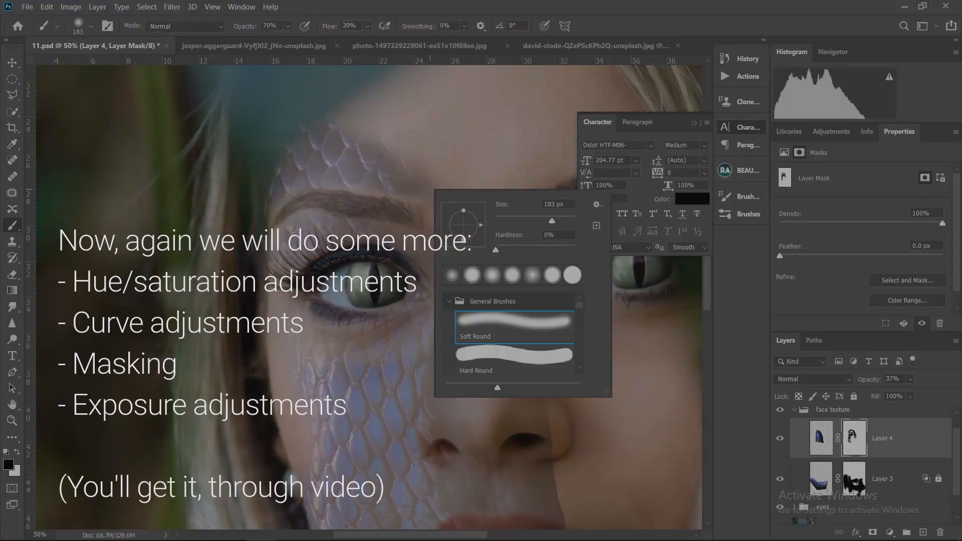
pyautogui.write('432')
pyautogui.press('Return')
pyautogui.press('x')
pyautogui.rightClick(438, 239)
pyautogui.write('180')
pyautogui.press('Return')
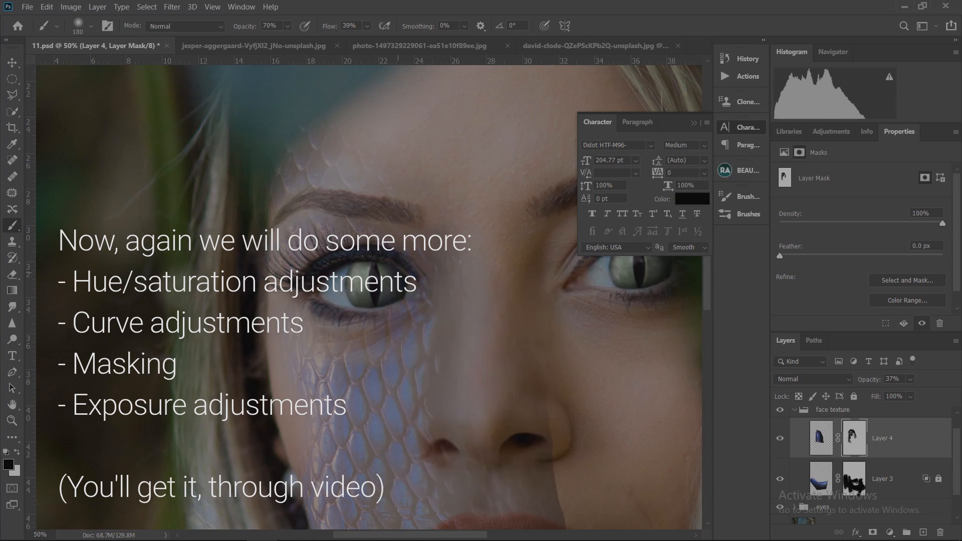
# - Set Layer 4's opacity to 62% and start an adjustment layer for the scale texture
pyautogui.click(812, 378)
pyautogui.click(893, 378)
pyautogui.write('62')
pyautogui.press('Return')
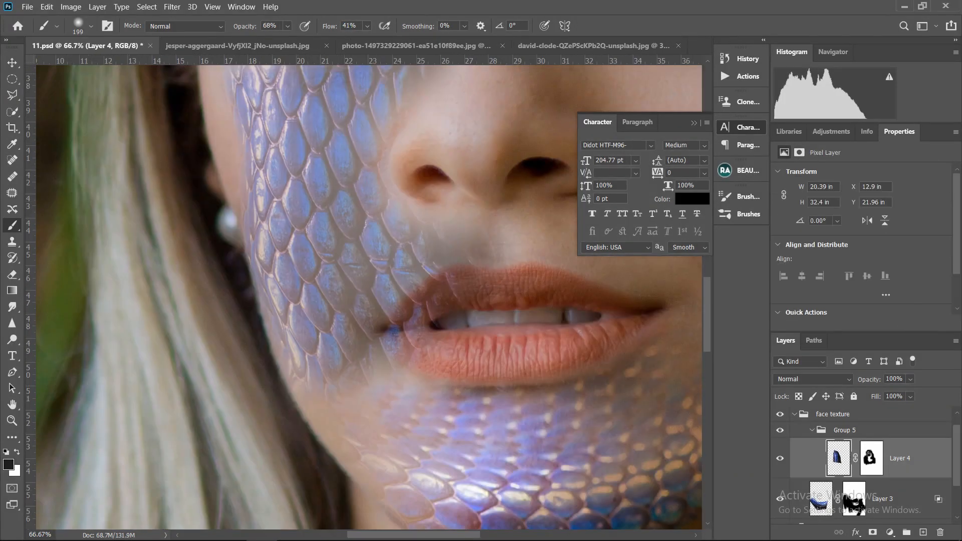
pyautogui.click(889, 532)
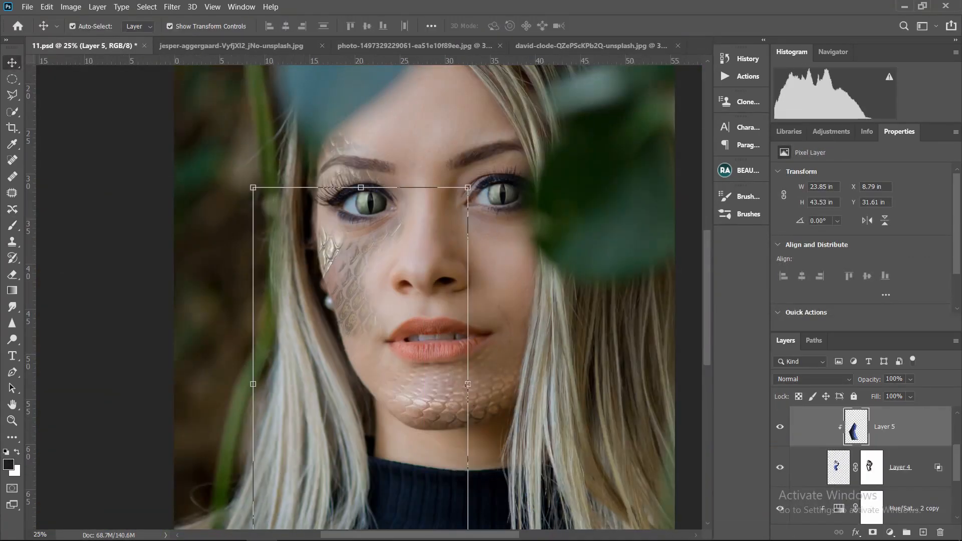
# - Add a black layer mask to the Layer 5 texture and blend its tones into the skin with its blending options
pyautogui.keyDown('alt'); pyautogui.click(872, 532); pyautogui.keyUp('alt')
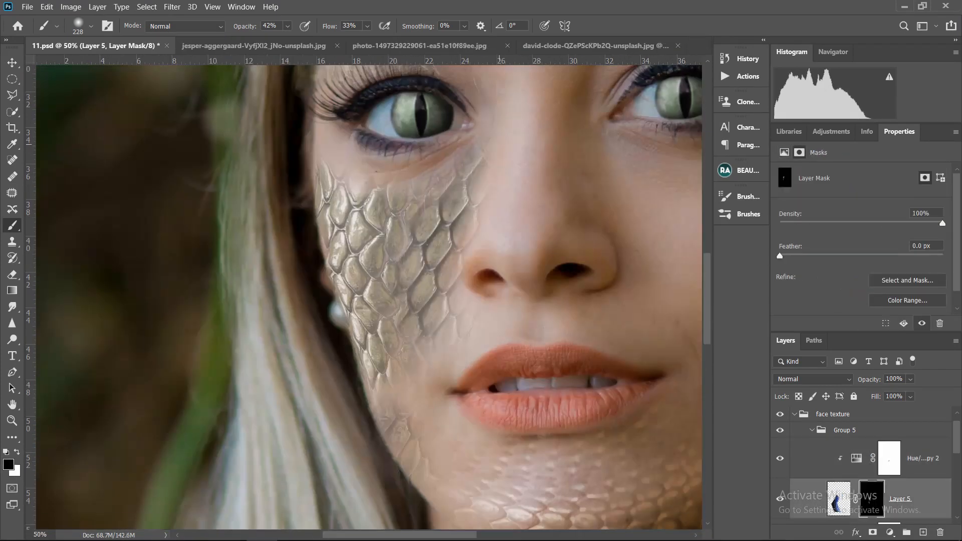
pyautogui.doubleClick(838, 498)
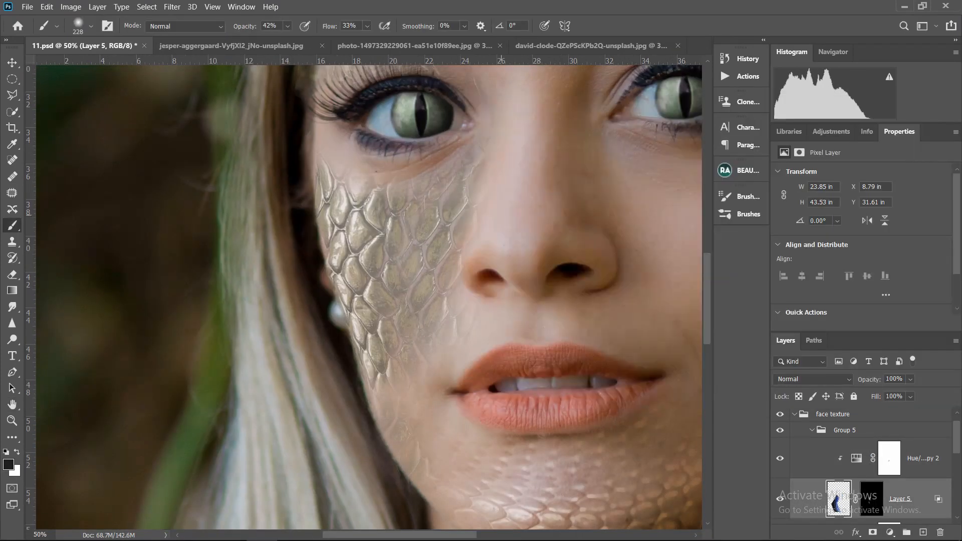
pyautogui.press('x')
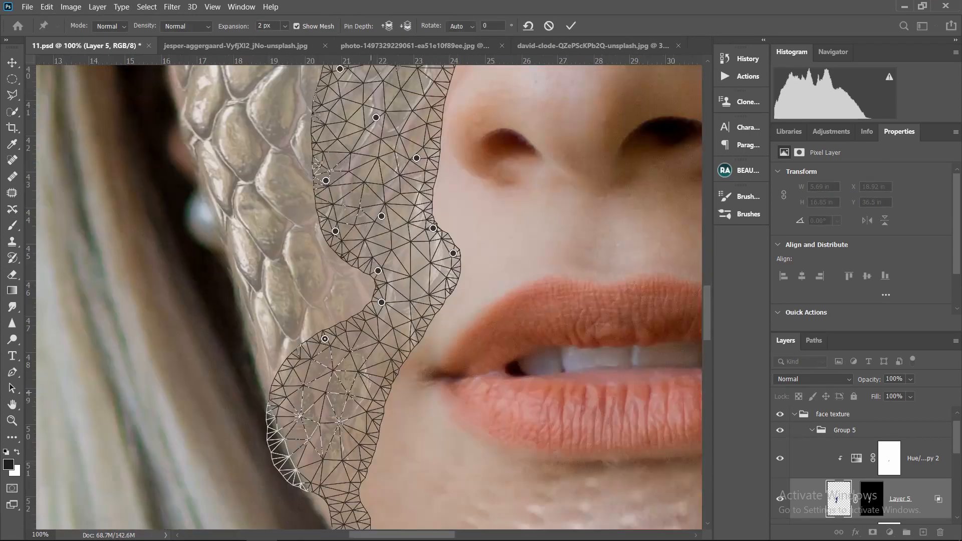
# - Puppet Warp the Layer 5 scales, pulling them toward the upper lip and pinning them along the mouth corner and jaw
pyautogui.moveTo(452, 253); pyautogui.dragTo(501, 258)
pyautogui.moveTo(433, 228); pyautogui.dragTo(482, 209)
pyautogui.click(412, 334)
pyautogui.click(343, 364)
pyautogui.click(374, 391)
pyautogui.click(335, 511)
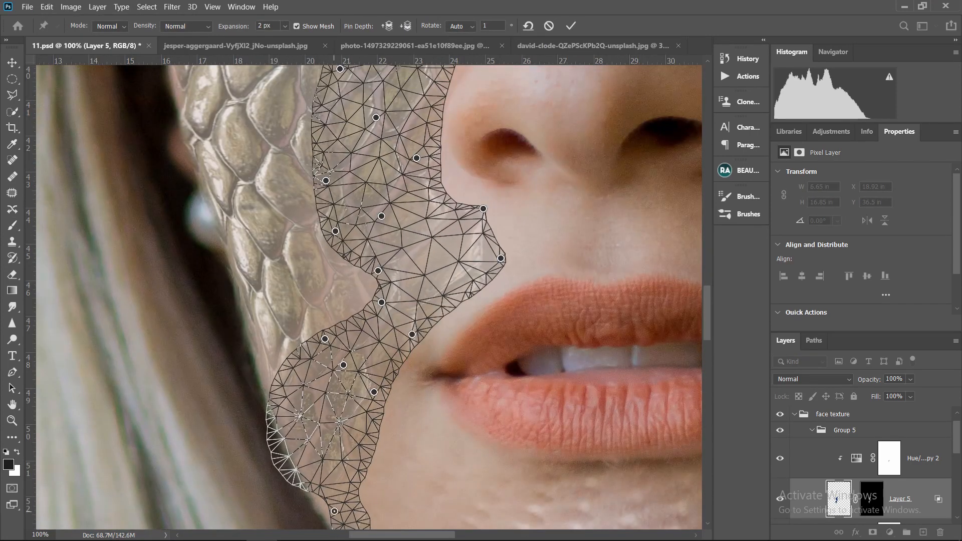
pyautogui.moveTo(374, 392); pyautogui.dragTo(365, 380)
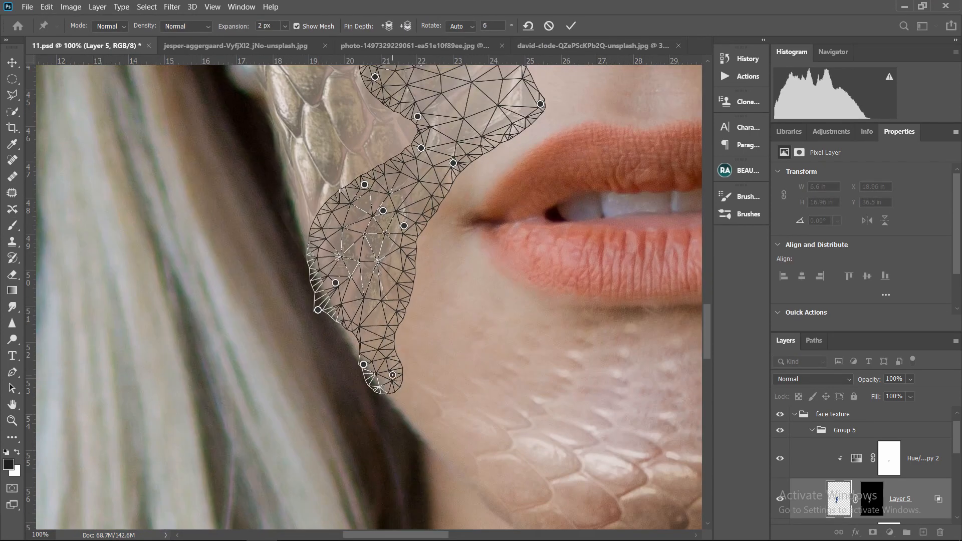
pyautogui.doubleClick(921, 499)
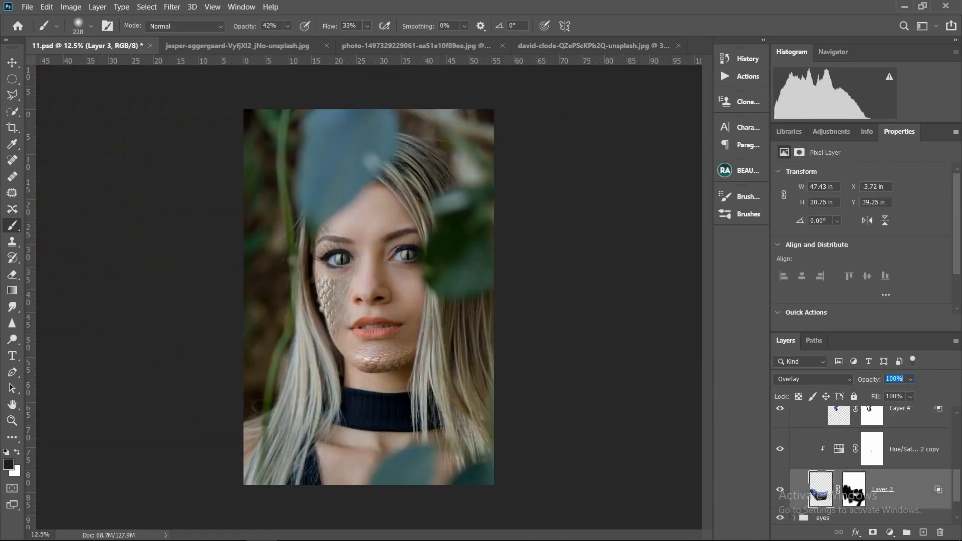
# - Touch up Layer 4's mask around the nose and mouth
pyautogui.press('x')
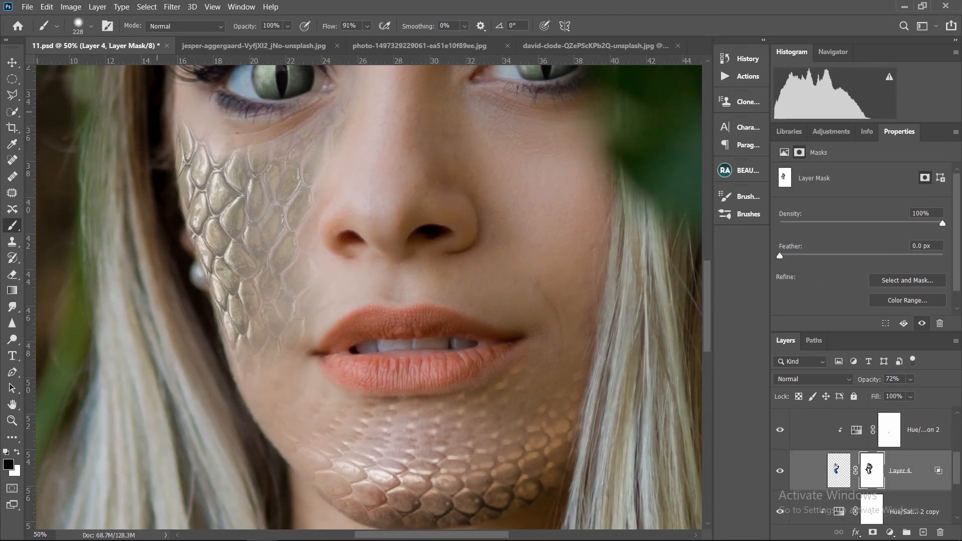
pyautogui.moveTo(438, 165); pyautogui.dragTo(503, 389)
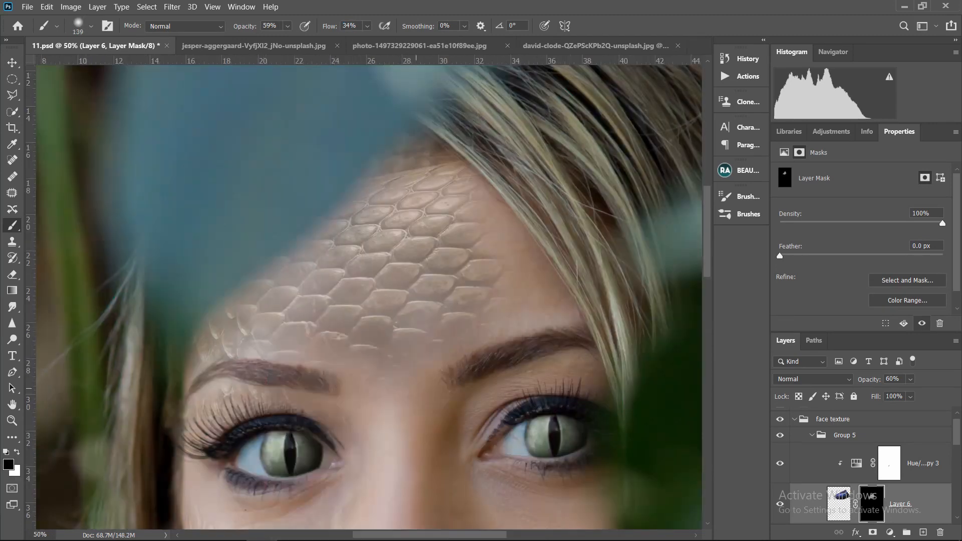
# - Soften the edges of the Layer 6 forehead scales on its mask using a large brush at 51% opacity and 23% flow
pyautogui.scroll(2, 198, 416)
pyautogui.press('x')
pyautogui.hotkey('ctrl', '-')
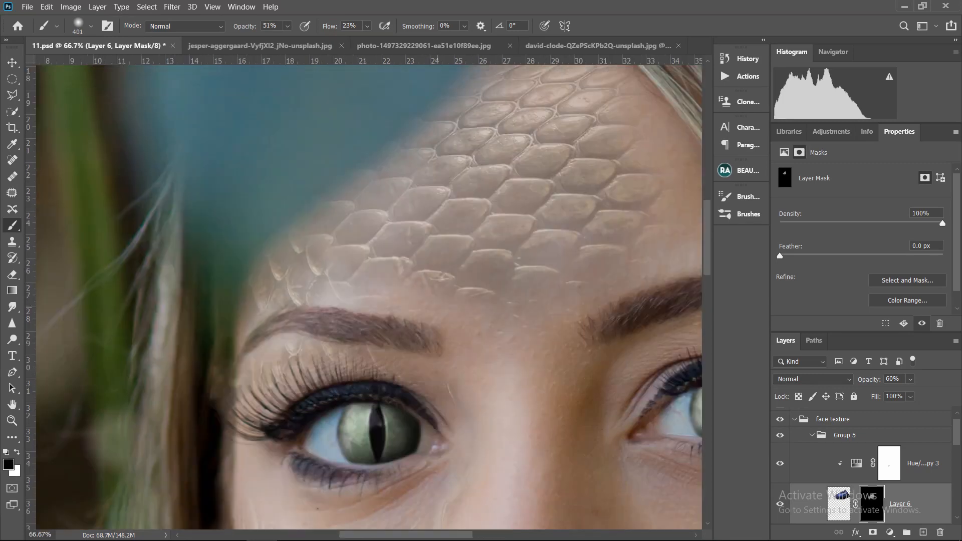
pyautogui.moveTo(347, 201); pyautogui.dragTo(376, 273)
pyautogui.moveTo(576, 160); pyautogui.dragTo(362, 163)
pyautogui.press('x')
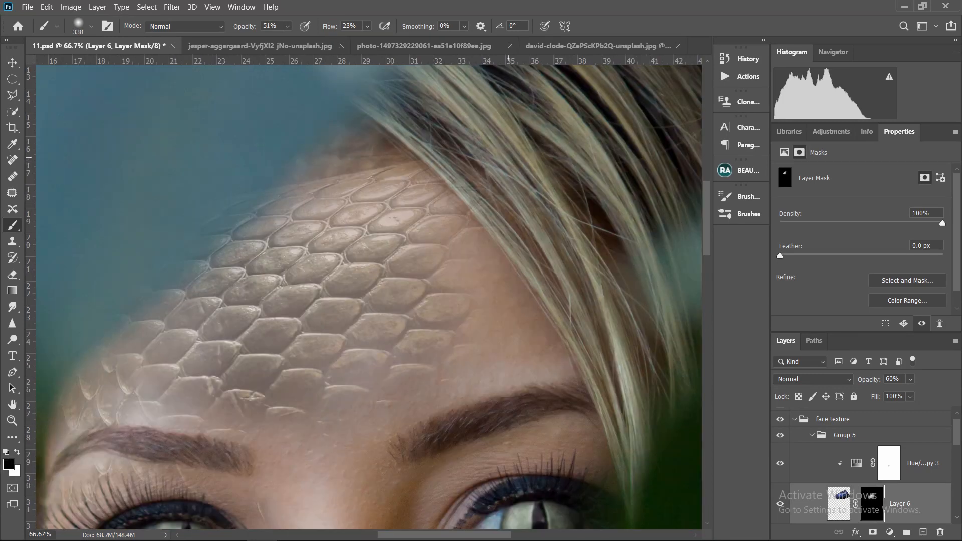
# - Fade the Layer 6 forehead scales toward the temple and compare the portrait with the layer hidden and shown
pyautogui.hotkey('ctrl', '-')
pyautogui.hotkey('ctrl', '-')
pyautogui.hotkey('ctrl', '-')
pyautogui.hotkey('ctrl', '-')
pyautogui.moveTo(321, 351); pyautogui.dragTo(358, 315)
pyautogui.hotkey('ctrl', '+')
pyautogui.hotkey('ctrl', '+')
pyautogui.hotkey('ctrl', '+')
pyautogui.hotkey('ctrl', '+')
pyautogui.click(780, 504)
pyautogui.click(780, 504)
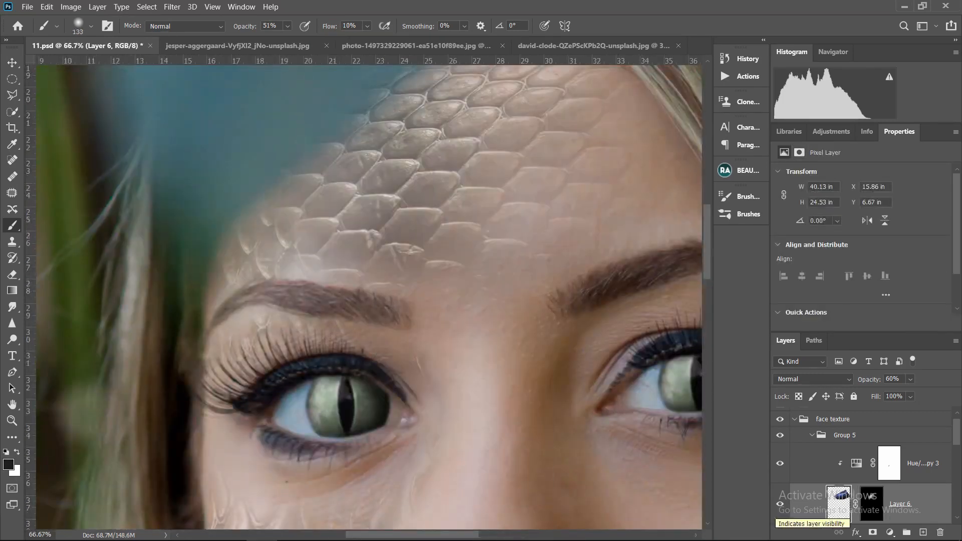
# - Refine Layer 6's mask above the eyebrow with a small brush at 51% opacity and 10% flow
pyautogui.hotkey('ctrl', '+')
pyautogui.click(872, 504)
pyautogui.moveTo(300, 213)
pyautogui.mouseDown()
pyautogui.moveTo(294, 238)
pyautogui.moveTo(401, 317)
pyautogui.mouseUp()
pyautogui.hotkey('ctrl', '+')
pyautogui.hotkey('ctrl', '-')
pyautogui.press('x')
pyautogui.moveTo(481, 351); pyautogui.dragTo(404, 317)
pyautogui.scroll(-4, 872, 466)
# - Check the texture layers in Group 5, slightly lower the opacity of one, and target Layer 4's mask
pyautogui.click(871, 460)
pyautogui.press('x')
pyautogui.click(838, 427)
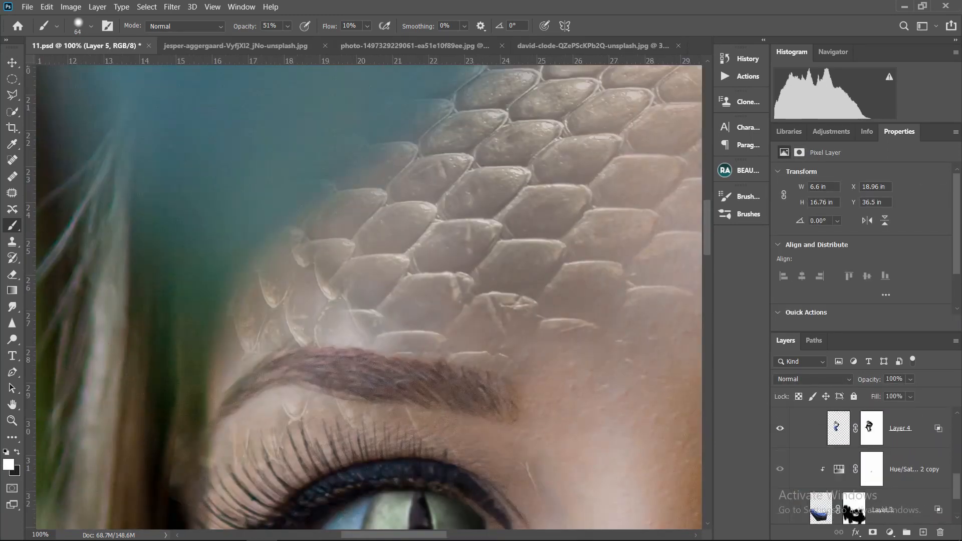
pyautogui.scroll(3, 782, 441)
pyautogui.click(779, 434)
pyautogui.click(839, 470)
pyautogui.moveTo(869, 379); pyautogui.dragTo(863, 379)
pyautogui.scroll(-5, 871, 466)
pyautogui.click(838, 440)
pyautogui.scroll(-3, 872, 466)
pyautogui.click(871, 460)
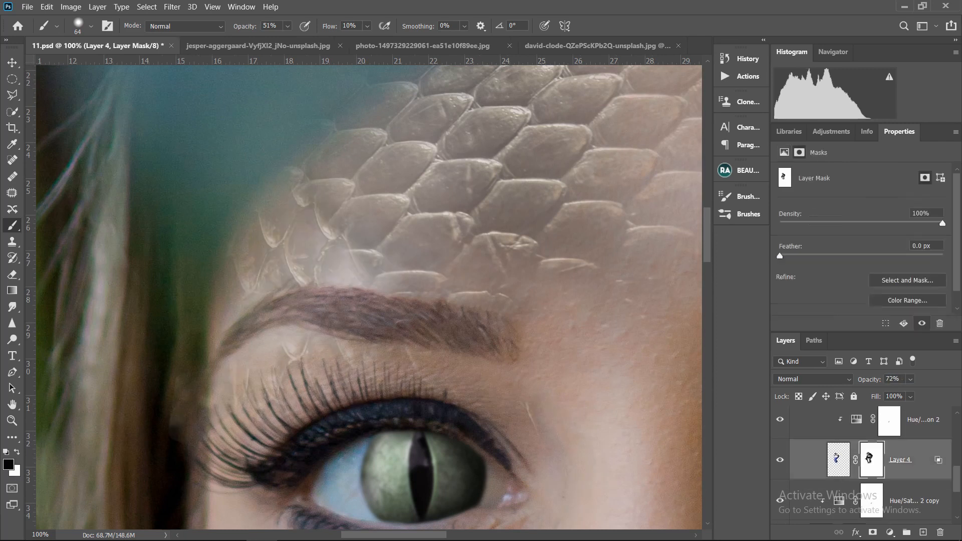
# - Paint Layer 4's mask over the eyelid scales with a harder 51 px brush at 74% opacity and 28% flow
pyautogui.hotkey('ctrl', '+')
pyautogui.press('x')
pyautogui.rightClick(244, 279)
pyautogui.moveTo(310, 340); pyautogui.dragTo(379, 339)
pyautogui.press('Return')
pyautogui.moveTo(245, 26); pyautogui.dragTo(256, 26)
pyautogui.moveTo(329, 26); pyautogui.dragTo(338, 27)
pyautogui.moveTo(296, 265); pyautogui.dragTo(229, 268)
pyautogui.hotkey('ctrl', '-')
pyautogui.hotkey('ctrl', '-')
pyautogui.hotkey('ctrl', '-')
pyautogui.hotkey('ctrl', '-')
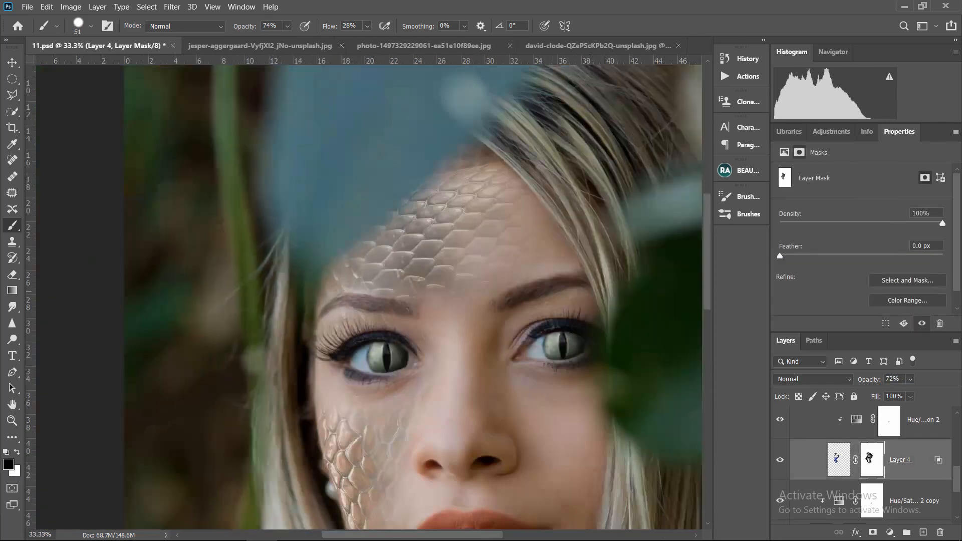
# - Clean up Layer 4's mask near the outer eye with the brush at 59% opacity and 13% flow
pyautogui.hotkey('ctrl', '+')
pyautogui.hotkey('ctrl', '+')
pyautogui.hotkey('ctrl', '+')
pyautogui.hotkey('ctrl', '+')
pyautogui.hotkey('ctrl', '+')
pyautogui.hotkey('ctrl', '-')
pyautogui.hotkey('ctrl', '-')
pyautogui.hotkey('ctrl', '-')
pyautogui.hotkey('ctrl', '-')
pyautogui.hotkey('ctrl', '+')
pyautogui.hotkey('ctrl', '+')
pyautogui.hotkey('ctrl', '+')
pyautogui.moveTo(297, 206); pyautogui.dragTo(261, 300)
pyautogui.hotkey('ctrl', '-')
pyautogui.hotkey('ctrl', '-')
pyautogui.hotkey('ctrl', '-')
pyautogui.hotkey('ctrl', '-')
pyautogui.hotkey('ctrl', '-')
pyautogui.hotkey('ctrl', '-')
pyautogui.hotkey('ctrl', '-')
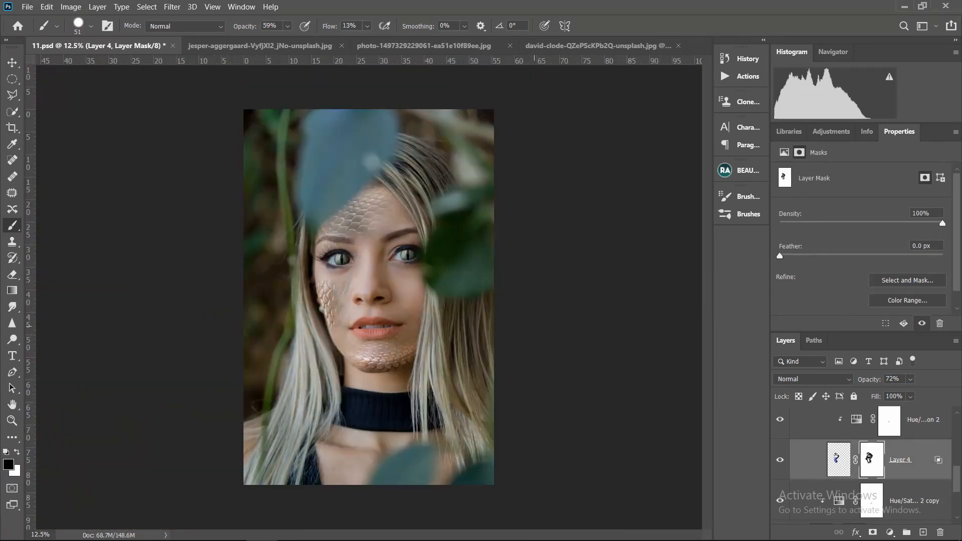
# - Readjust the blending options of the scale-texture layer above Layer 4 in Group 5
pyautogui.scroll(6, 872, 466)
pyautogui.click(838, 469)
pyautogui.doubleClick(924, 469)
pyautogui.moveTo(643, 325); pyautogui.dragTo(696, 326)
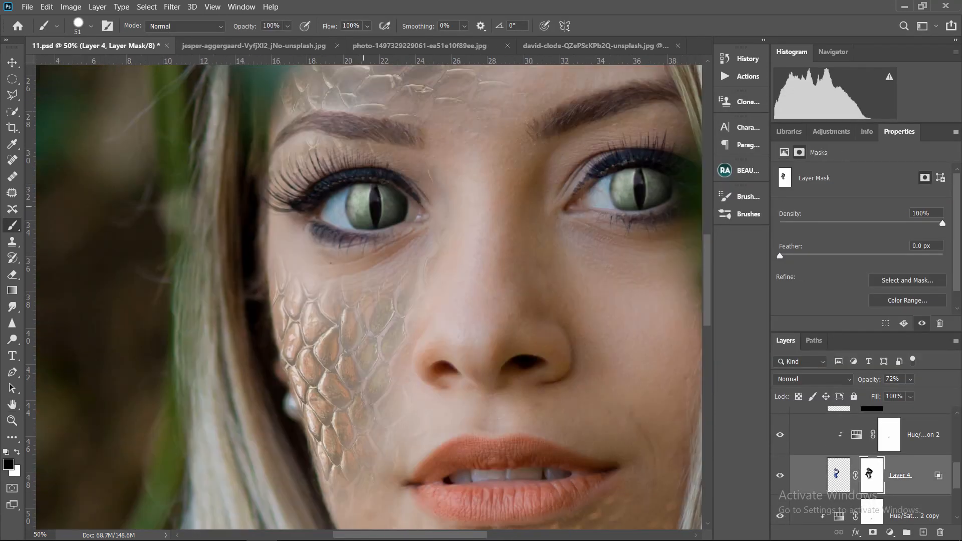
# - Compare the whole portrait with Layer 4's mask temporarily disabled and enabled again
pyautogui.hotkey('ctrl', '-')
pyautogui.hotkey('ctrl', '-')
pyautogui.hotkey('ctrl', '-')
pyautogui.hotkey('ctrl', '-')
pyautogui.hotkey('ctrl', '-')
pyautogui.hotkey('ctrl', '+')
pyautogui.hotkey('ctrl', '+')
pyautogui.scroll(2, 871, 466)
pyautogui.click(839, 468)
pyautogui.scroll(-1, 381, 300)
pyautogui.scroll(-2, 872, 465)
pyautogui.rightClick(872, 491)
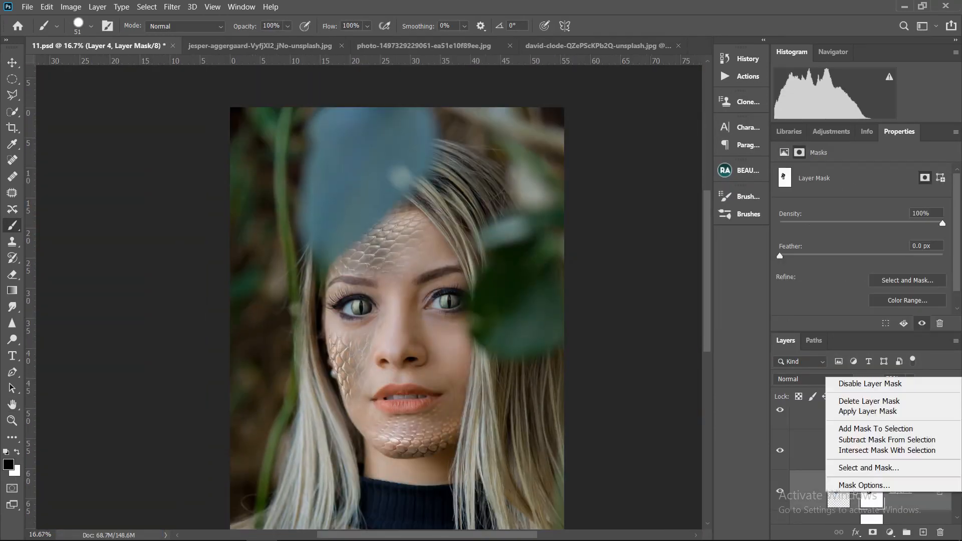
pyautogui.click(870, 383)
pyautogui.rightClick(871, 492)
pyautogui.click(870, 383)
# - Touch up Layer 4's mask at the upper outer edge of the cheek scales with the brush at 53% opacity and 34% flow
pyautogui.scroll(4, 333, 298)
pyautogui.press('x')
pyautogui.moveTo(308, 377)
pyautogui.mouseDown()
pyautogui.moveTo(307, 420)
pyautogui.moveTo(305, 379)
pyautogui.mouseUp()
pyautogui.rightClick(306, 379)
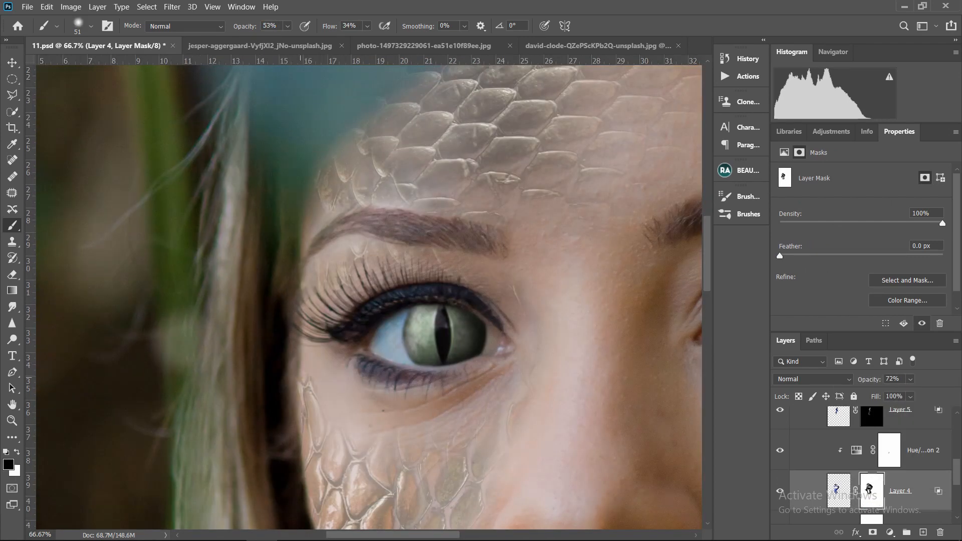
# - Paint Layer 4's mask over the scale edges below the eye with a 20 px brush at 53% opacity and 56% flow
pyautogui.press('x')
pyautogui.scroll(2, 401, 475)
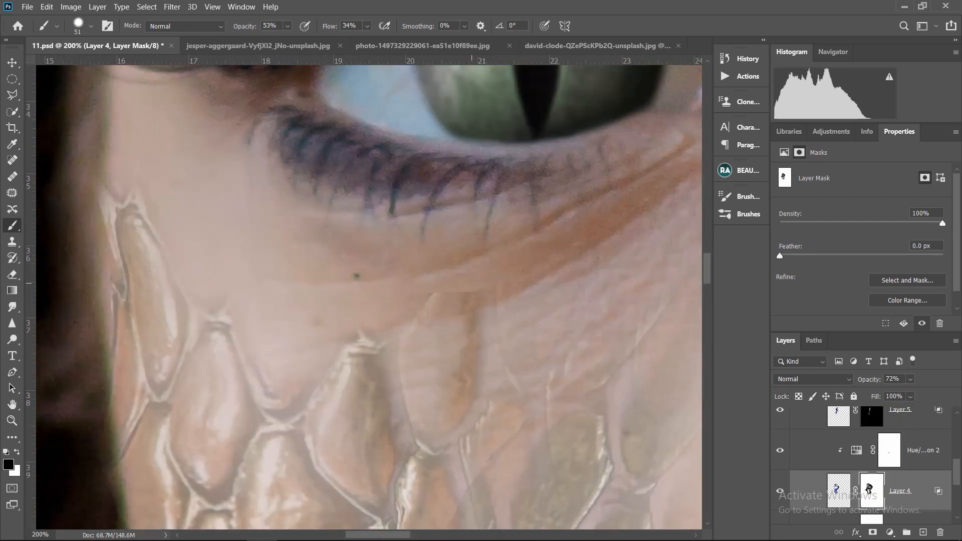
pyautogui.hotkey('ctrl', '+')
pyautogui.press('[')
pyautogui.press('[')
pyautogui.press('[')
pyautogui.press('[')
pyautogui.click(371, 353)
pyautogui.moveTo(373, 370); pyautogui.dragTo(392, 242)
pyautogui.moveTo(556, 225); pyautogui.dragTo(201, 326)
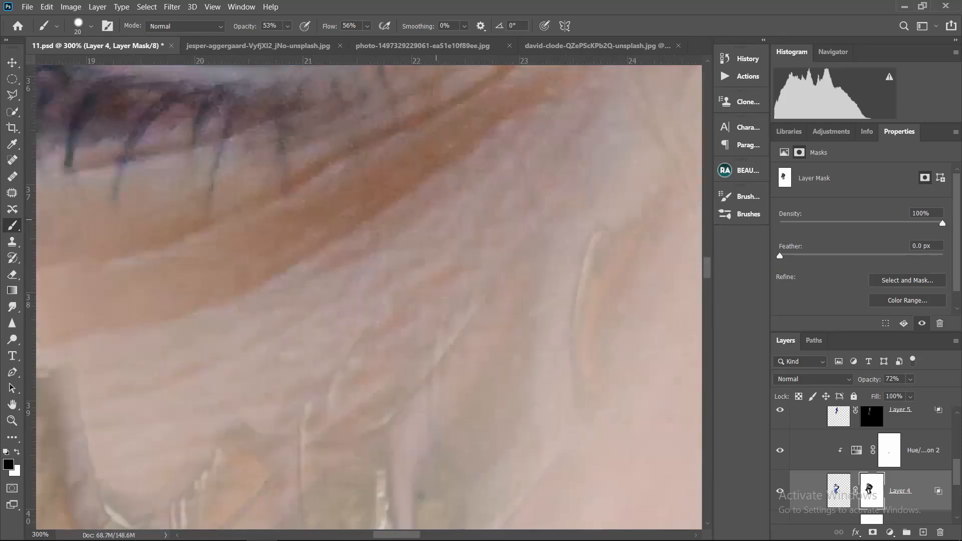
# - Refine Layer 4's mask on the cheek with a 102 px brush at 26% opacity and 22% flow, alternating black and white
pyautogui.hotkey('ctrl', '-')
pyautogui.hotkey('ctrl', '-')
pyautogui.rightClick(349, 307)
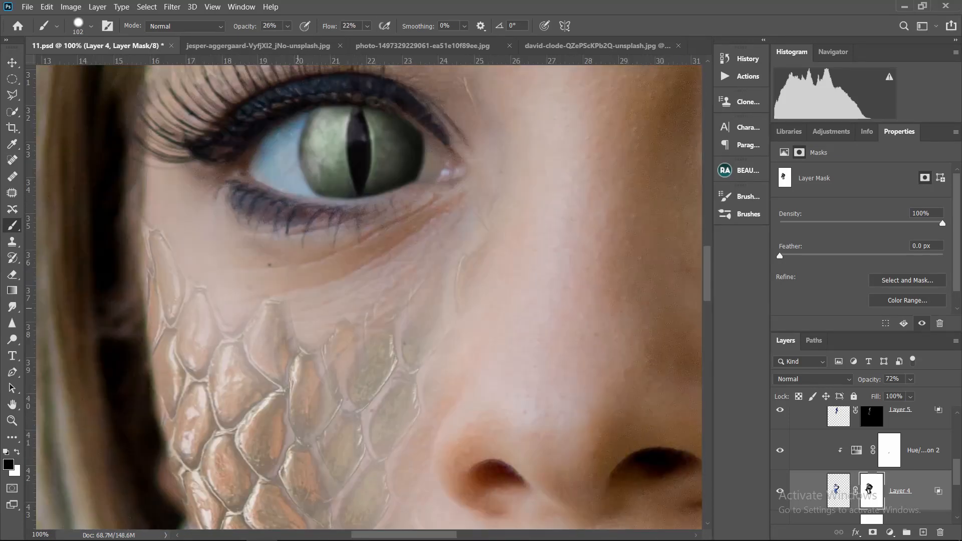
pyautogui.hotkey('ctrl', '-')
pyautogui.hotkey('ctrl', '-')
pyautogui.hotkey('ctrl', '-')
pyautogui.hotkey('ctrl', '-')
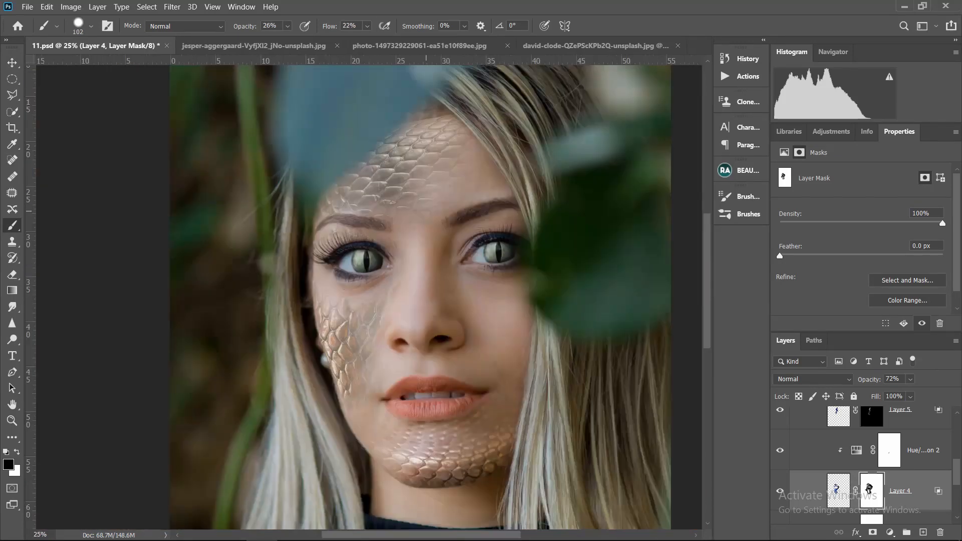
pyautogui.hotkey('ctrl', '+')
pyautogui.hotkey('ctrl', '+')
pyautogui.hotkey('ctrl', '+')
pyautogui.hotkey('ctrl', '+')
pyautogui.hotkey('ctrl', '+')
pyautogui.press('x')
pyautogui.hotkey('ctrl', '-')
pyautogui.hotkey('ctrl', '-')
pyautogui.hotkey('ctrl', '-')
pyautogui.hotkey('ctrl', '-')
pyautogui.hotkey('ctrl', '-')
pyautogui.hotkey('ctrl', '-')
pyautogui.press('x')
pyautogui.hotkey('ctrl', '+')
pyautogui.hotkey('ctrl', '+')
pyautogui.hotkey('ctrl', '+')
pyautogui.hotkey('ctrl', '+')
pyautogui.hotkey('ctrl', '+')
pyautogui.press('x')
pyautogui.hotkey('ctrl', '-')
pyautogui.hotkey('ctrl', '-')
pyautogui.hotkey('ctrl', '-')
pyautogui.hotkey('ctrl', '-')
pyautogui.hotkey('ctrl', '-')
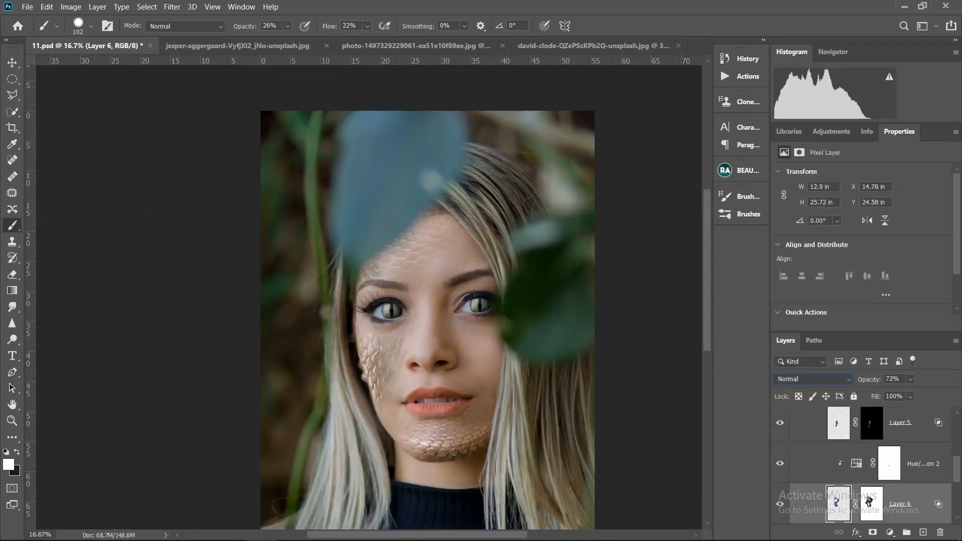
# - Try out blending modes on Layer 4 and apply Vivid Light
pyautogui.click(812, 379)
pyautogui.click(822, 388)
pyautogui.scroll(-1, 862, 461)
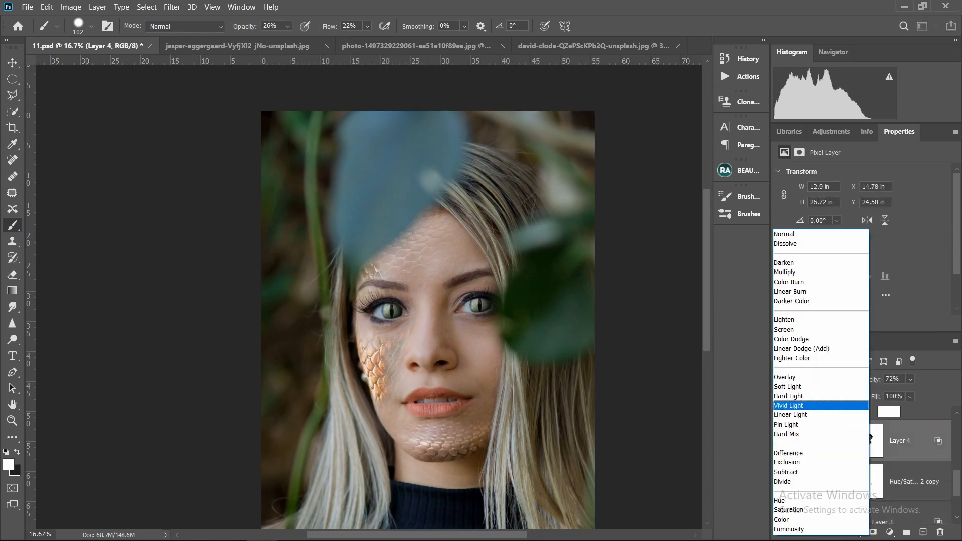
pyautogui.press('Return')
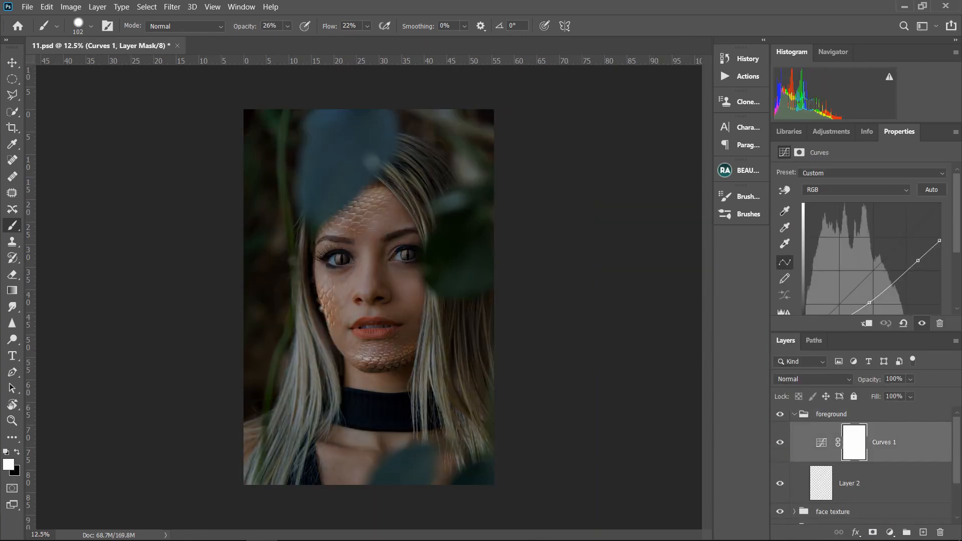
# - Shape the Curves 1 adjustment into an S-curve with capped highlights and an extra point in the shadows
pyautogui.moveTo(869, 303)
pyautogui.mouseDown()
pyautogui.moveTo(865, 286)
pyautogui.moveTo(869, 304)
pyautogui.mouseUp()
pyautogui.moveTo(917, 261); pyautogui.dragTo(909, 238)
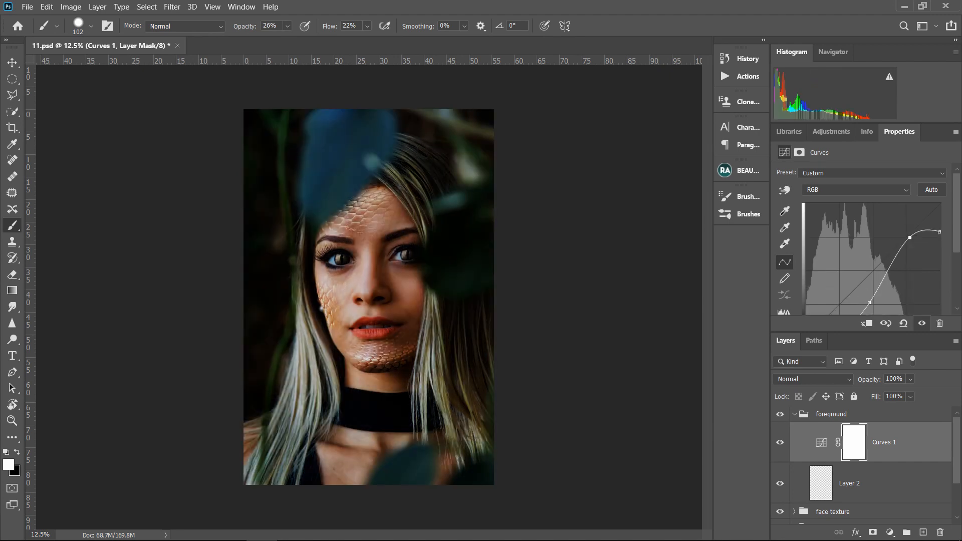
pyautogui.moveTo(869, 304)
pyautogui.mouseDown()
pyautogui.moveTo(862, 280)
pyautogui.moveTo(865, 292)
pyautogui.mouseUp()
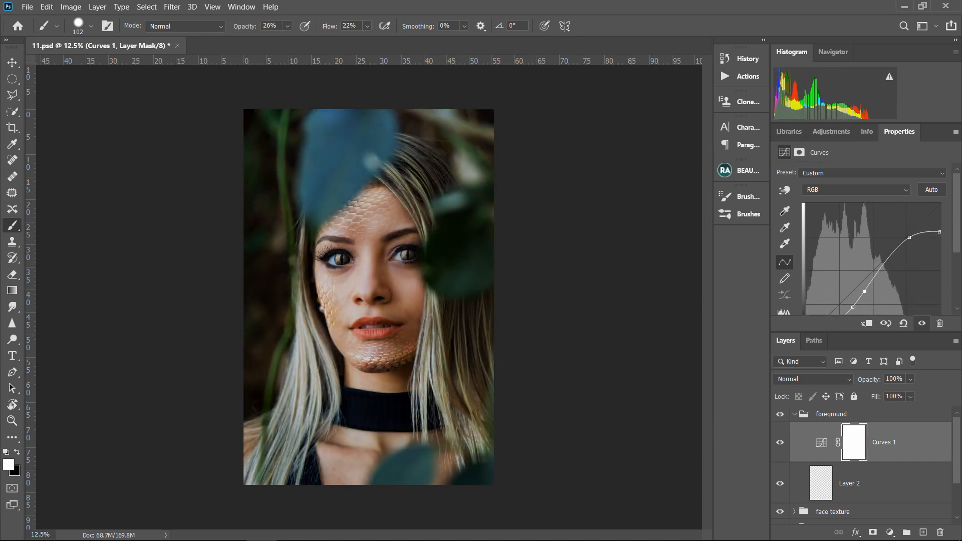
pyautogui.scroll(-2, 872, 238)
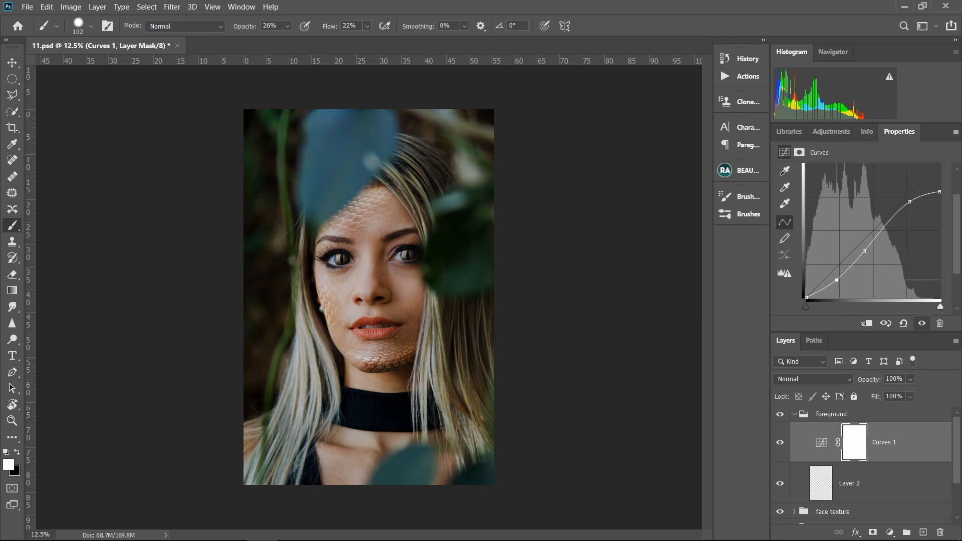
pyautogui.scroll(-2, 870, 465)
pyautogui.scroll(1, 870, 465)
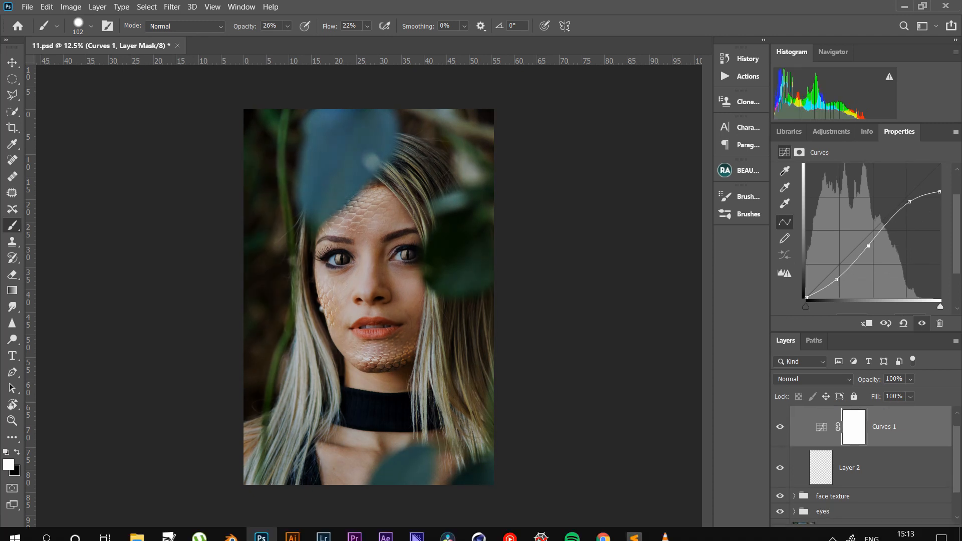
pyautogui.click(889, 532)
pyautogui.click(884, 384)
pyautogui.moveTo(860, 204); pyautogui.dragTo(821, 203)
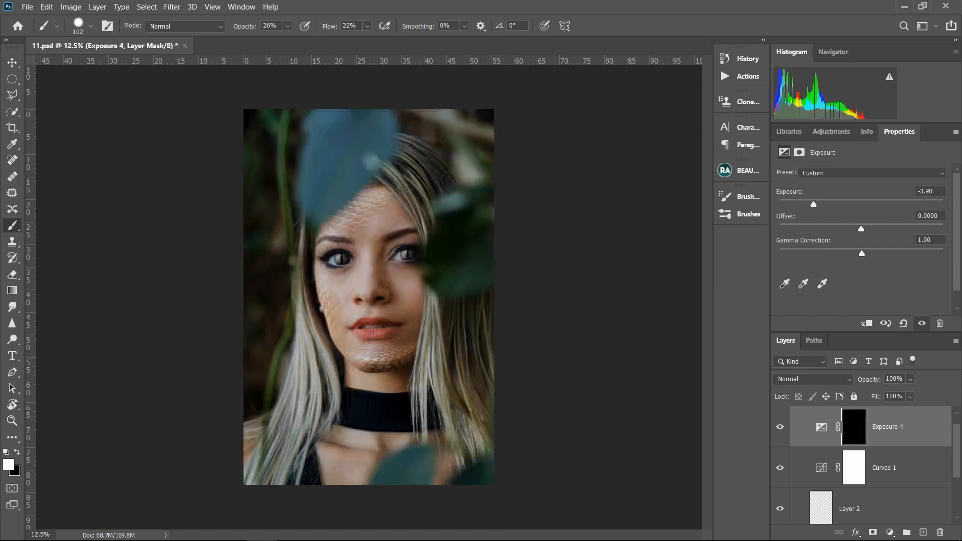
pyautogui.hotkey('ctrl', '+')
pyautogui.hotkey('ctrl', '+')
pyautogui.hotkey('ctrl', '+')
pyautogui.rightClick(331, 249)
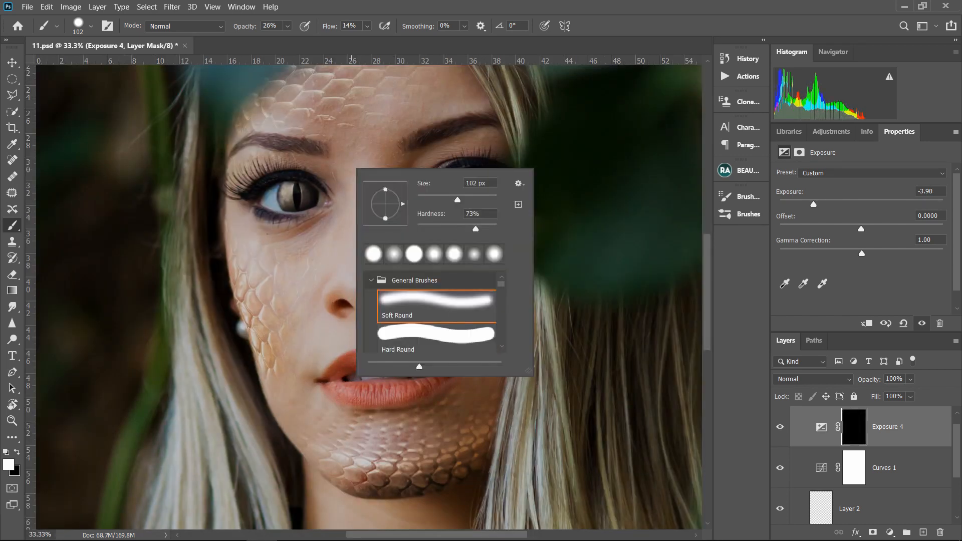
pyautogui.press('Return')
pyautogui.moveTo(347, 245); pyautogui.dragTo(345, 254)
pyautogui.hotkey('ctrl', 'z')
pyautogui.rightClick(396, 177)
pyautogui.moveTo(500, 208); pyautogui.dragTo(510, 208)
pyautogui.press('Return')
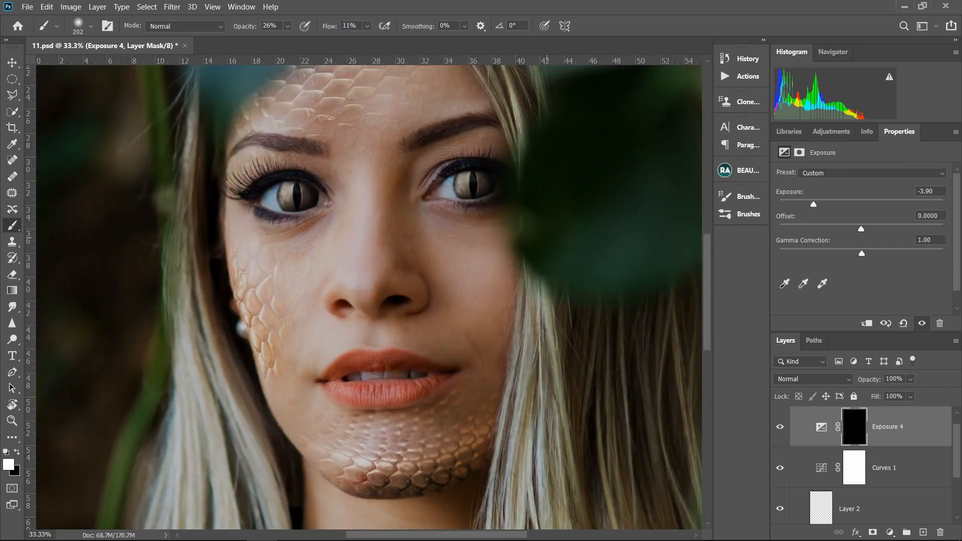
pyautogui.press('Delete')
# - Add a second Curves adjustment above Curves 1, pull its midtones strongly down, and invert its mask to black
pyautogui.click(889, 533)
pyautogui.click(881, 374)
pyautogui.moveTo(873, 271); pyautogui.dragTo(885, 312)
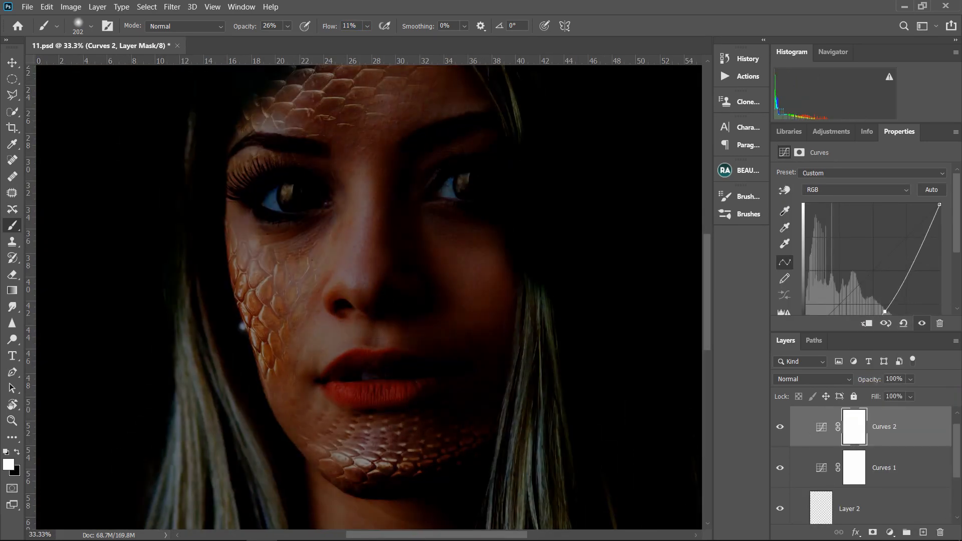
pyautogui.hotkey('ctrl', 'i')
# - Paint shading into the Curves 2 mask on the face with a large soft white brush at 26% opacity and 11% flow
pyautogui.moveTo(451, 153); pyautogui.dragTo(447, 240)
pyautogui.moveTo(506, 130); pyautogui.dragTo(451, 216)
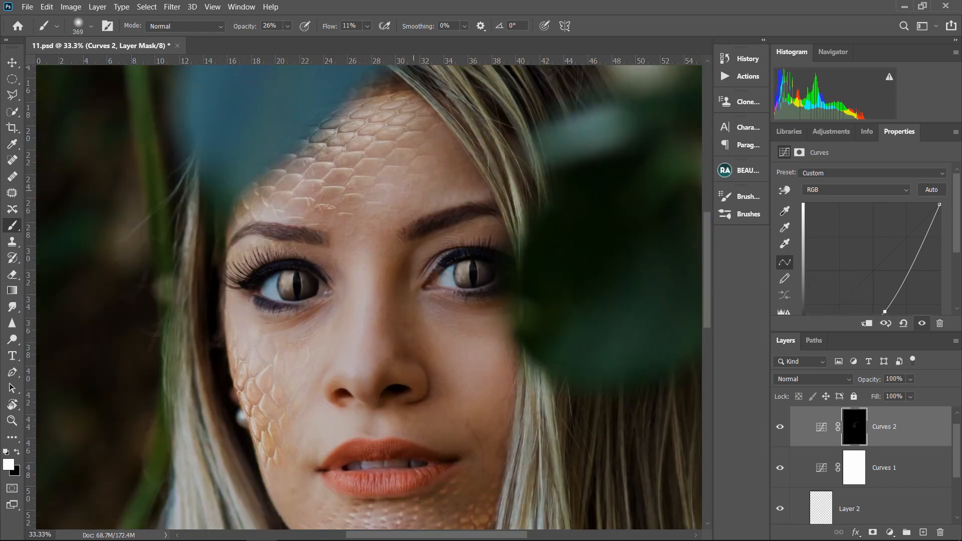
pyautogui.moveTo(297, 407); pyautogui.dragTo(339, 312)
pyautogui.rightClick(434, 346)
pyautogui.rightClick(301, 187)
pyautogui.moveTo(404, 217); pyautogui.dragTo(367, 226)
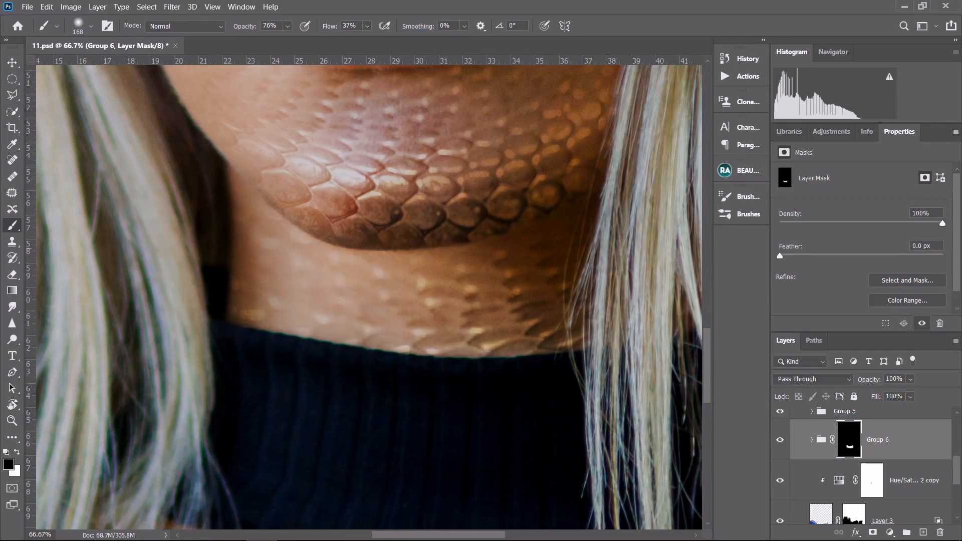
# - Switch Group 6's mask painting to white and check the neck scales within the whole portrait
pyautogui.press('x')
pyautogui.scroll(-5, 606, 248)
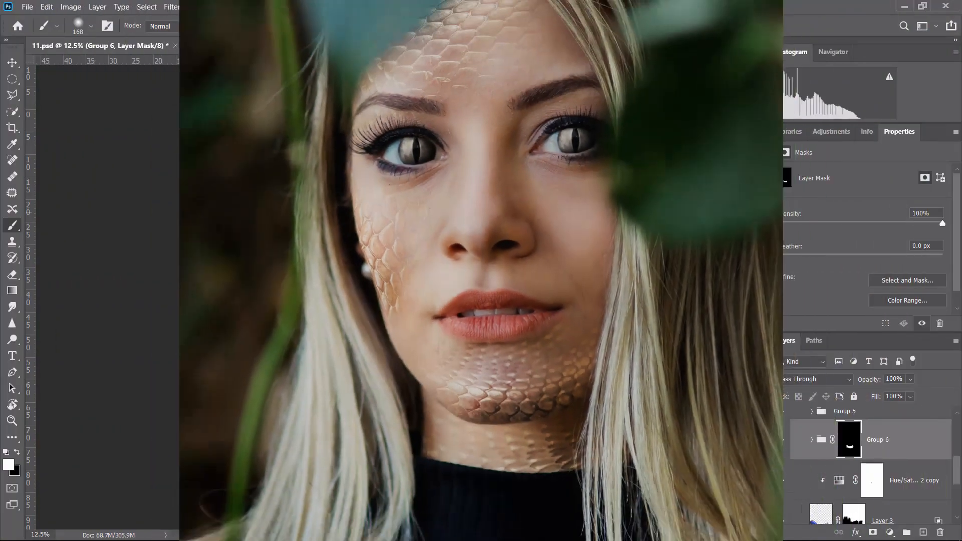